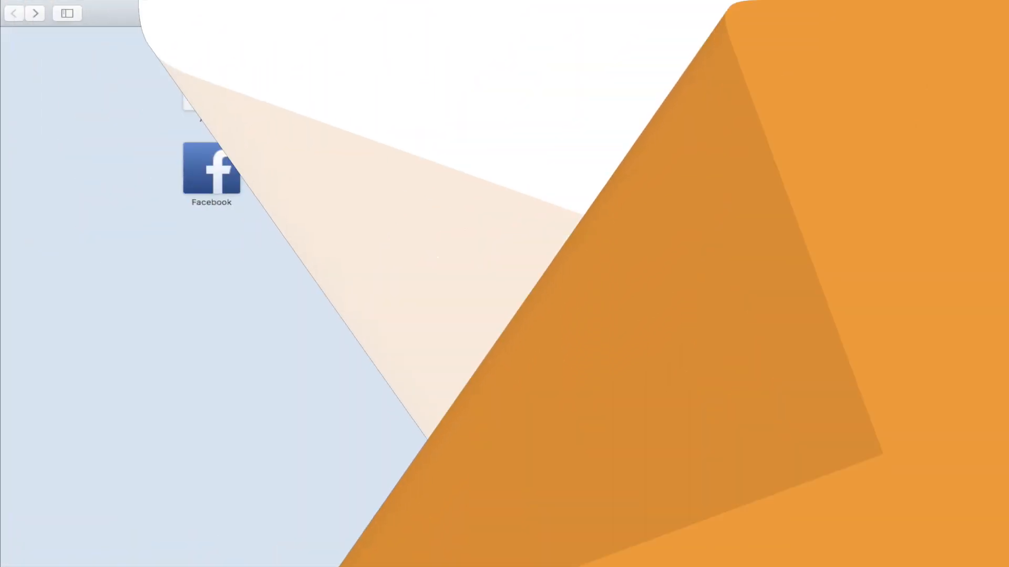
Open sageaudio.com and go to the song upload page for the free mastering sample
{"action": "type", "text": "sageaudio.com"}
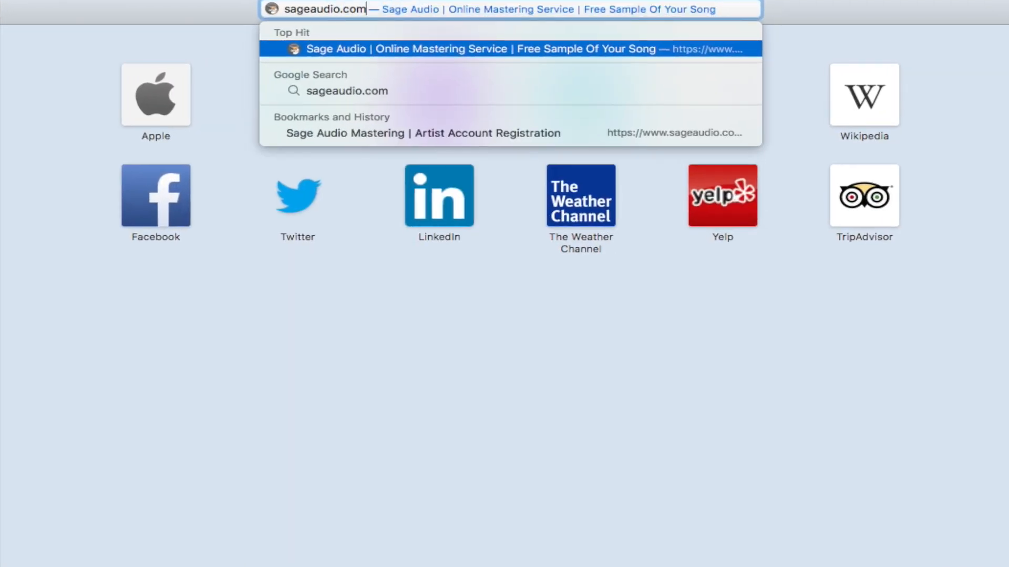
{"action": "key", "text": "Return"}
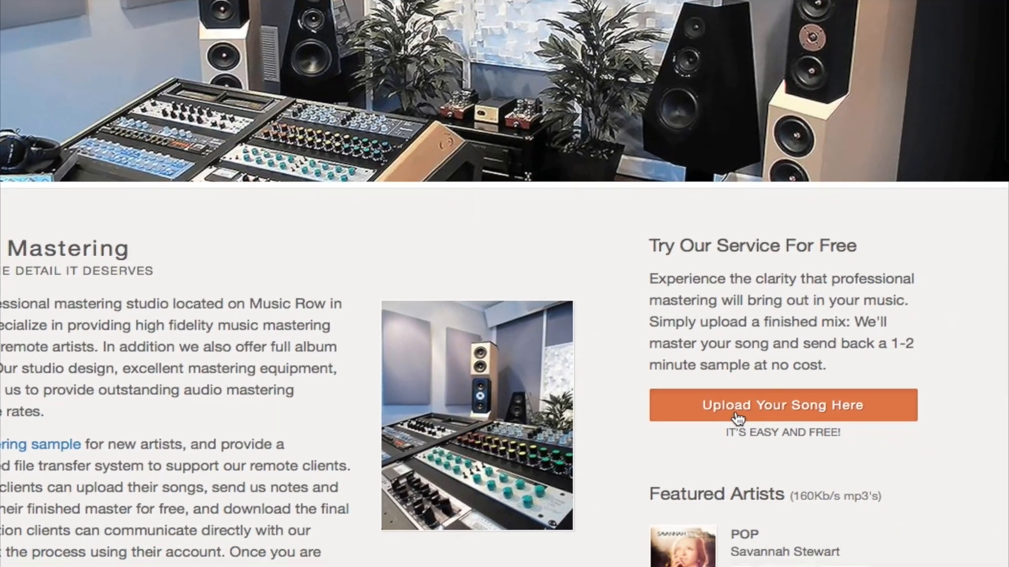
{"action": "left_click", "coordinate": [856, 505]}
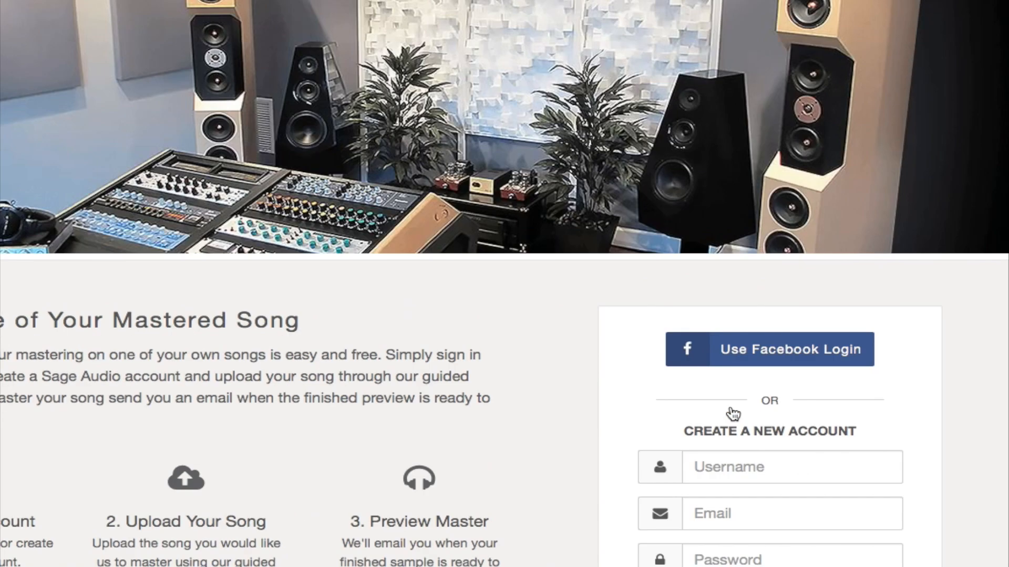
Fill in the username in the new account form and start entering the e-mail address
{"action": "scroll", "coordinate": [727, 447], "scroll_direction": "down", "scroll_amount": 3}
{"action": "left_click", "coordinate": [730, 362]}
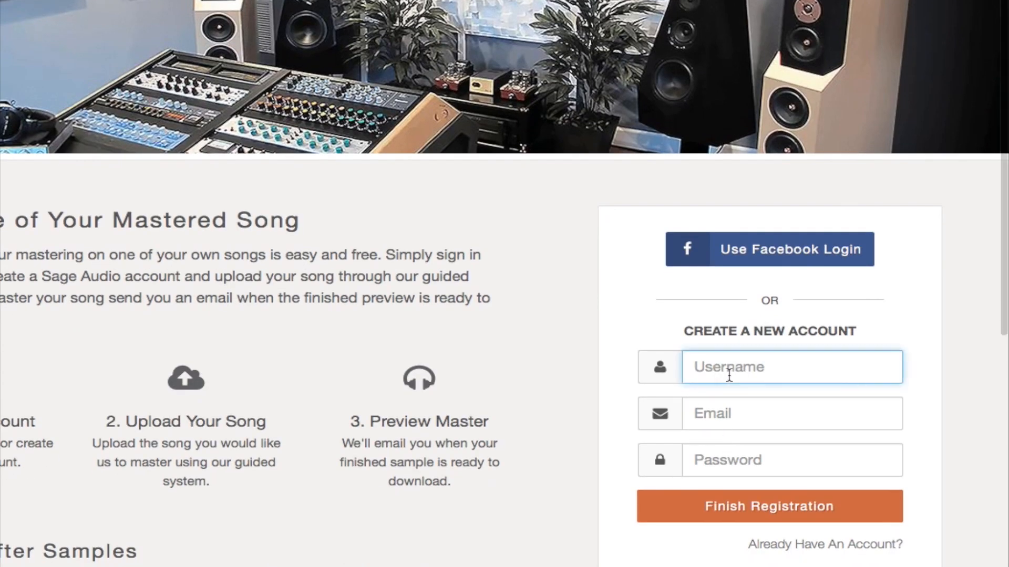
{"action": "type", "text": "johnsmith"}
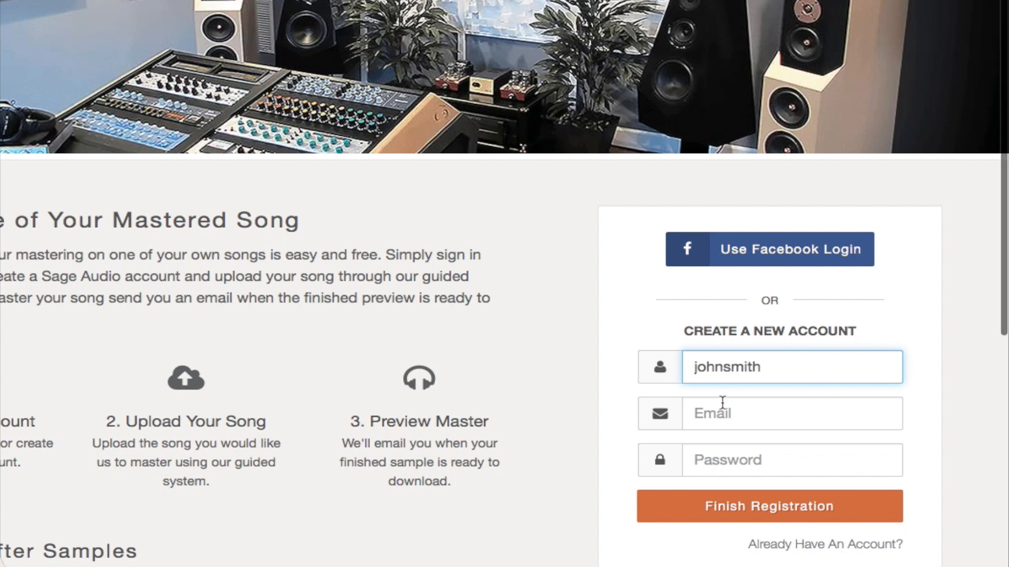
{"action": "left_click", "coordinate": [719, 418]}
{"action": "type", "text": "jo"}
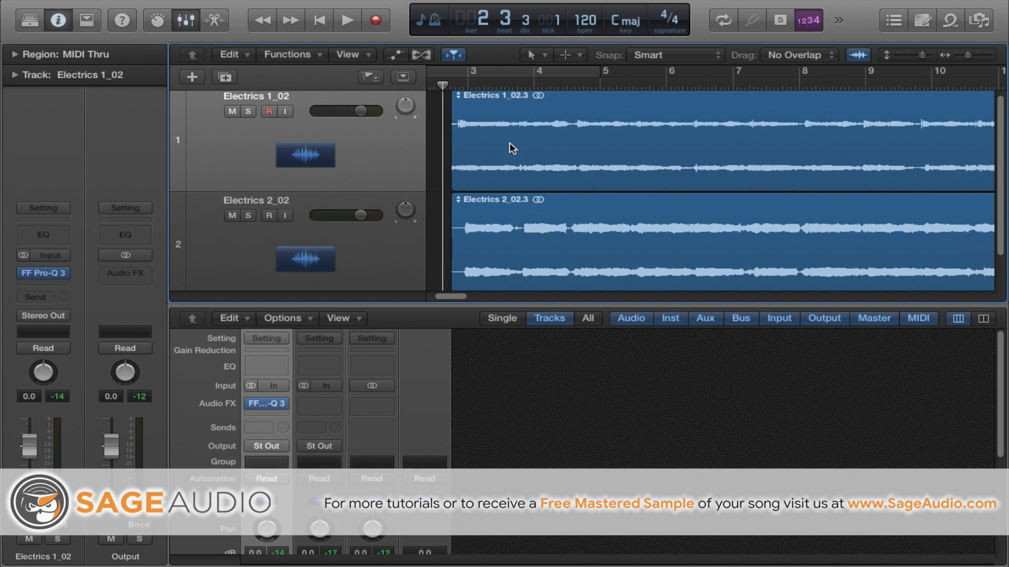
In Logic Pro, select the Electrics 1_02 region and open the FF Pro-Q 3 plug-in on its channel strip
{"action": "left_click", "coordinate": [510, 239]}
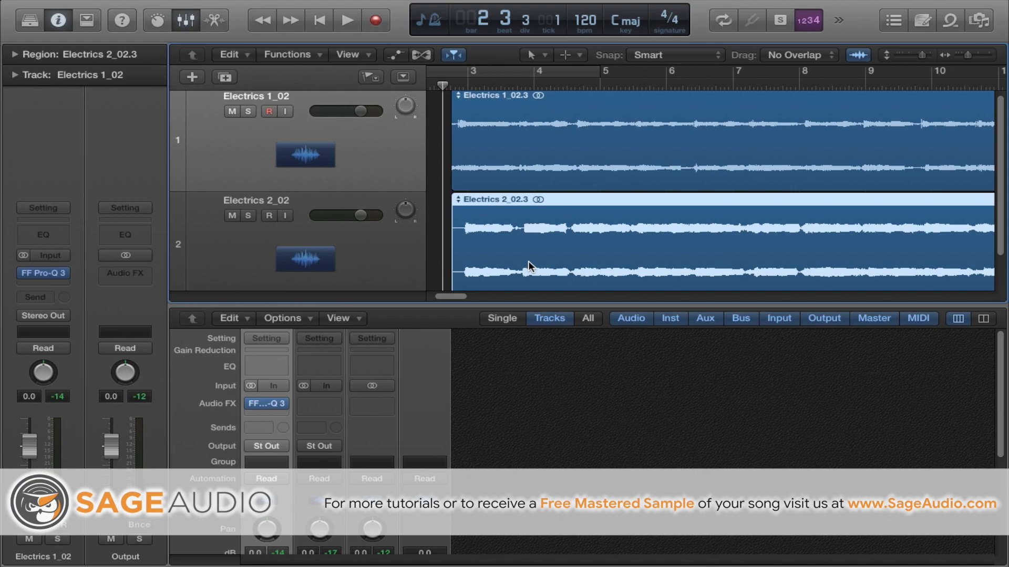
{"action": "left_click", "coordinate": [522, 176]}
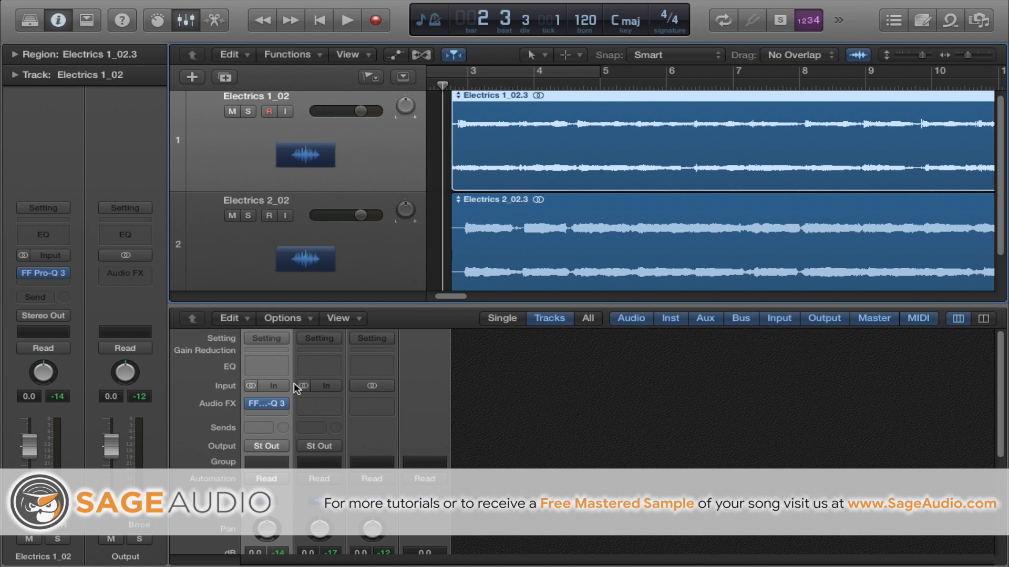
{"action": "mouse_move", "coordinate": [268, 407]}
{"action": "left_click", "coordinate": [268, 405]}
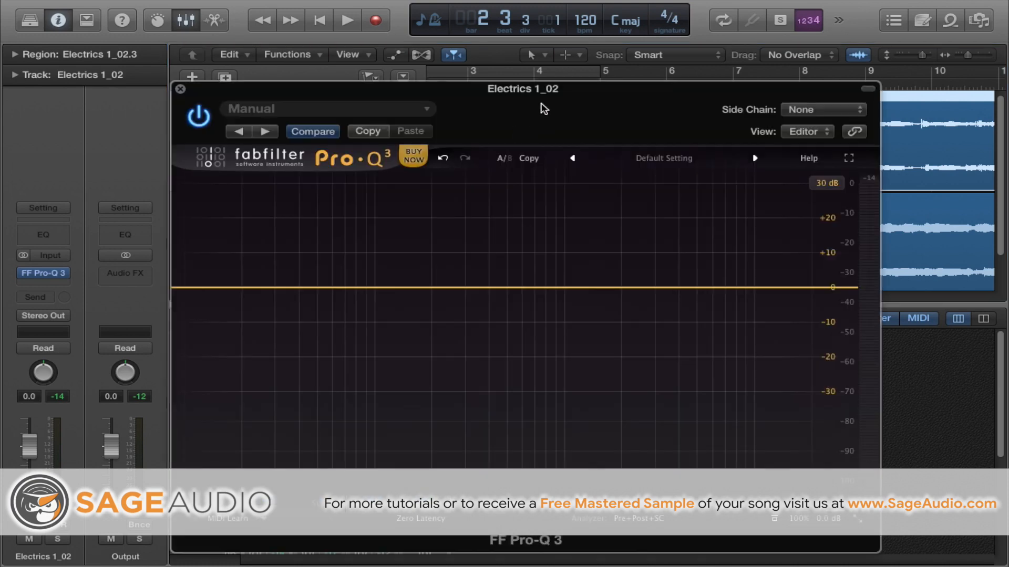
{"action": "left_click_drag", "start_coordinate": [540, 100], "coordinate": [729, 44]}
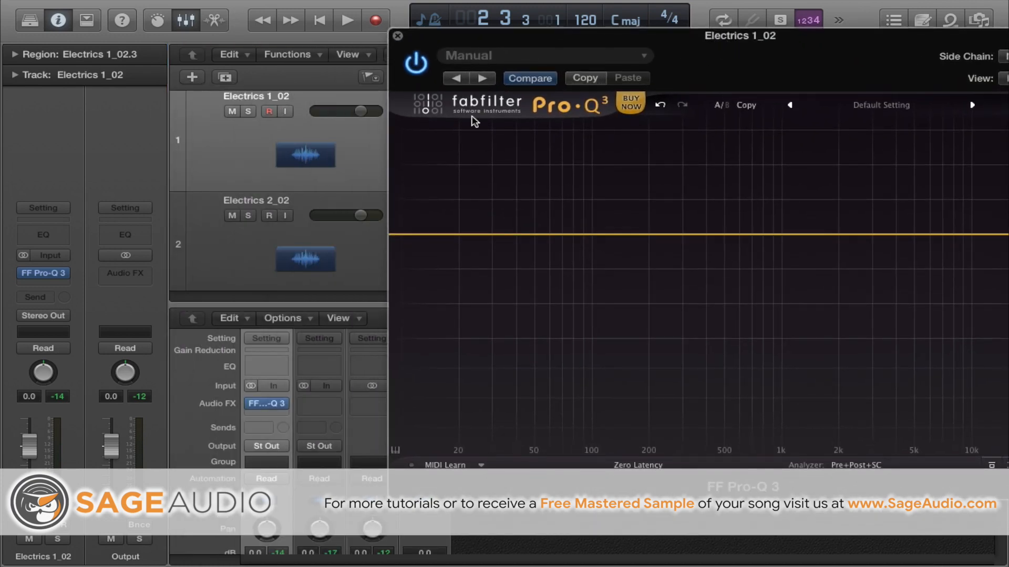
{"action": "left_click_drag", "start_coordinate": [804, 42], "coordinate": [625, 78]}
{"action": "left_click", "coordinate": [359, 160]}
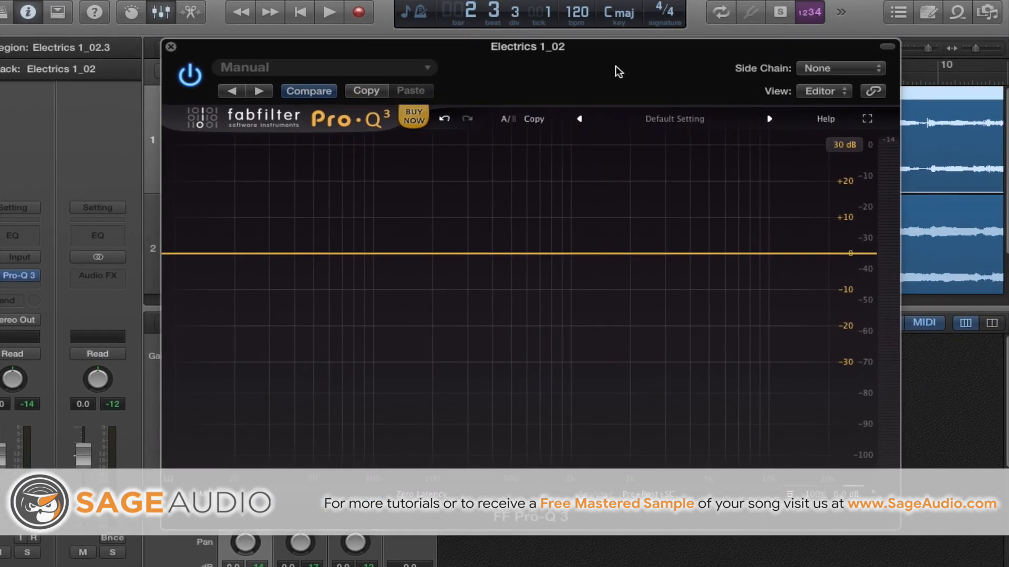
Set the Pro-Q 3 side chain source to Audio 2 - Electrics 2_02
{"action": "left_click", "coordinate": [815, 64]}
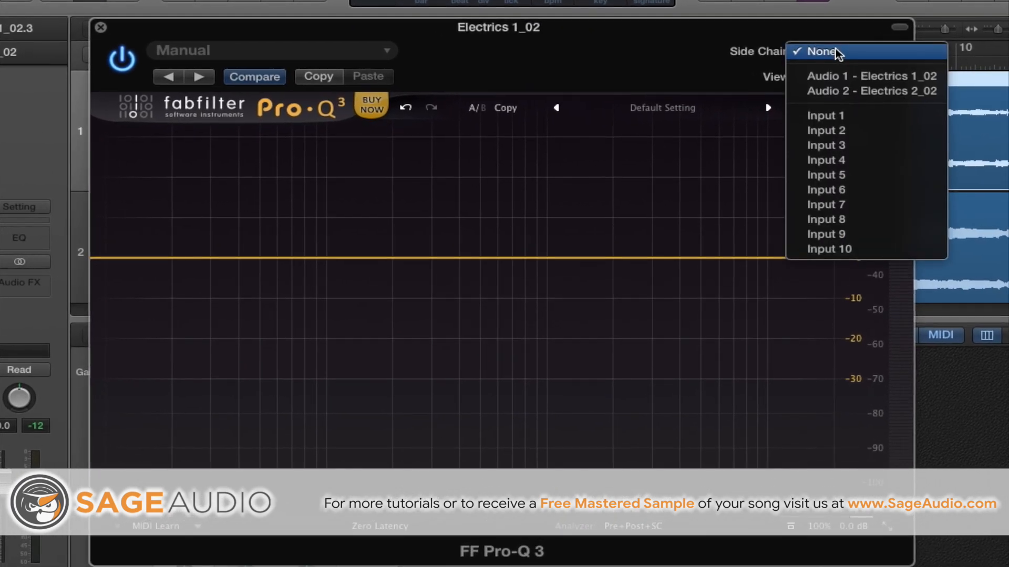
{"action": "left_click", "coordinate": [870, 92]}
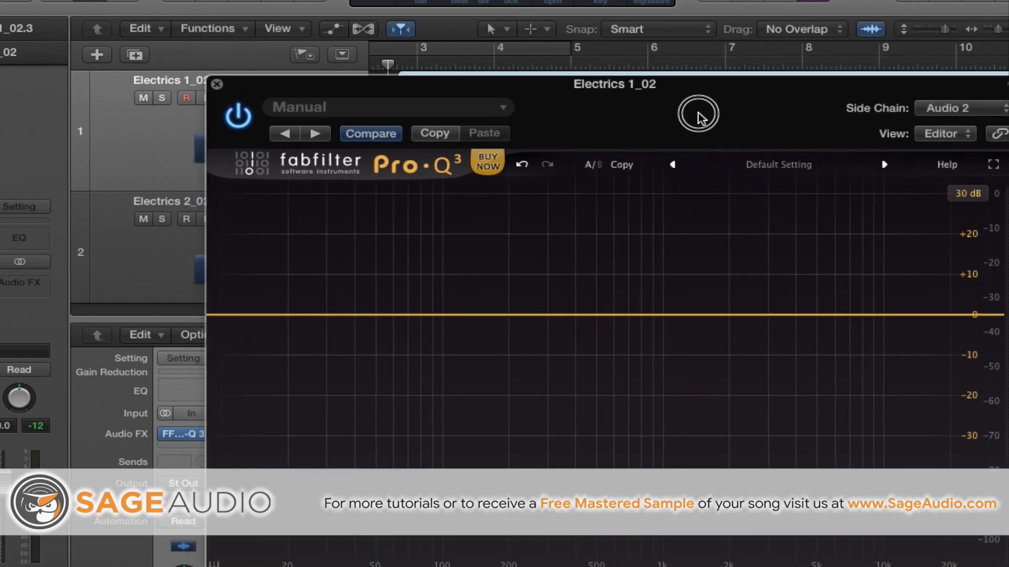
{"action": "left_click_drag", "start_coordinate": [699, 116], "coordinate": [589, 36]}
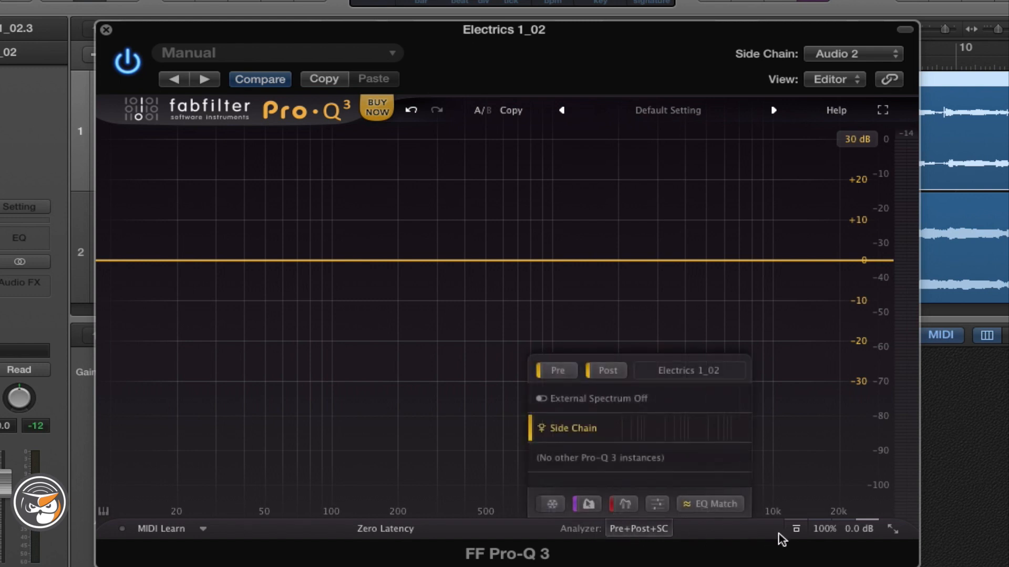
Enable Auto Gain in the Pro-Q 3 output settings
{"action": "mouse_move", "coordinate": [843, 539]}
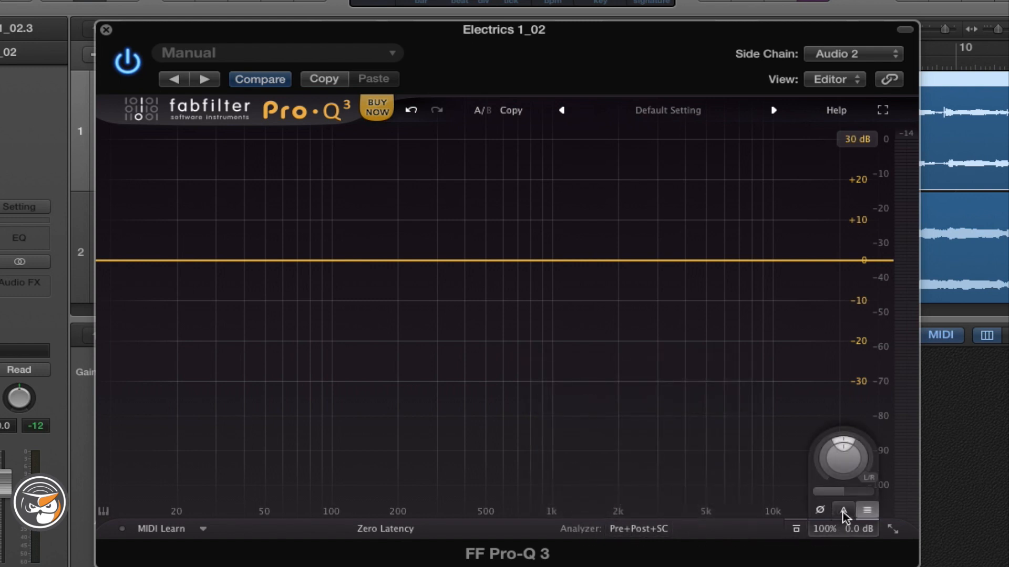
{"action": "mouse_move", "coordinate": [842, 512]}
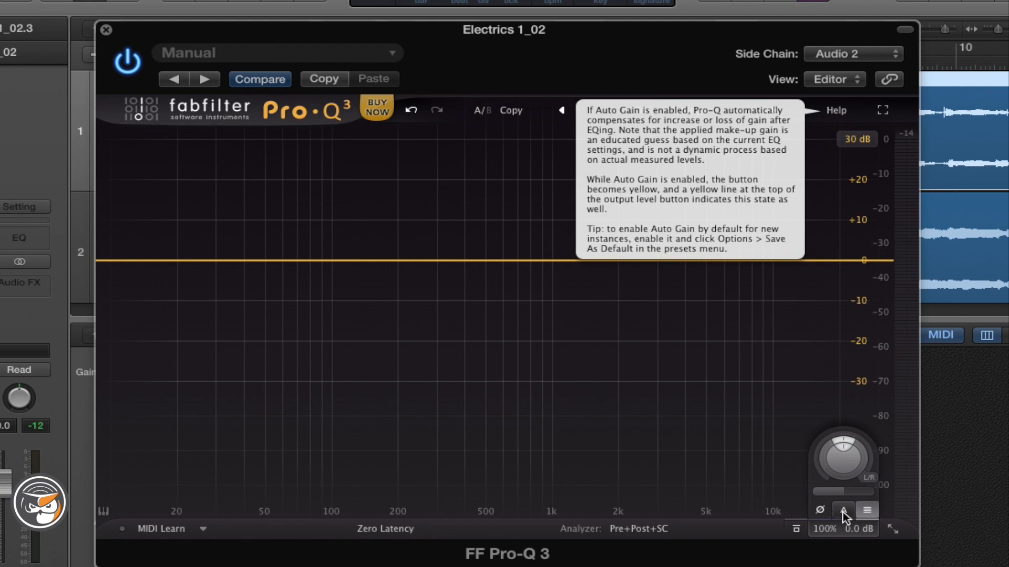
{"action": "left_click", "coordinate": [843, 513]}
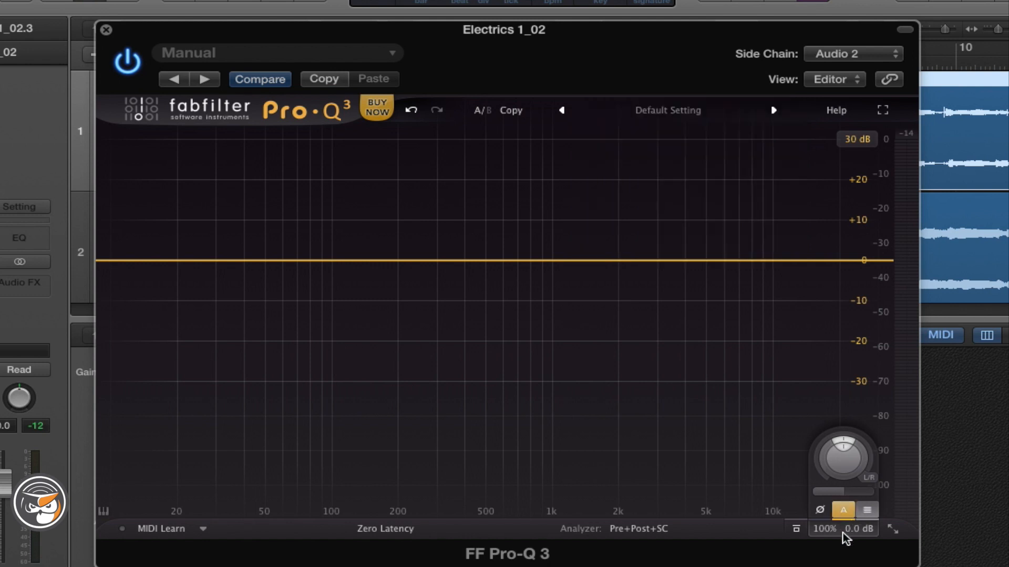
Start EQ Match from the analyzer settings and choose External: Side Chain as its reference spectrum
{"action": "left_click", "coordinate": [652, 530]}
{"action": "mouse_move", "coordinate": [652, 530]}
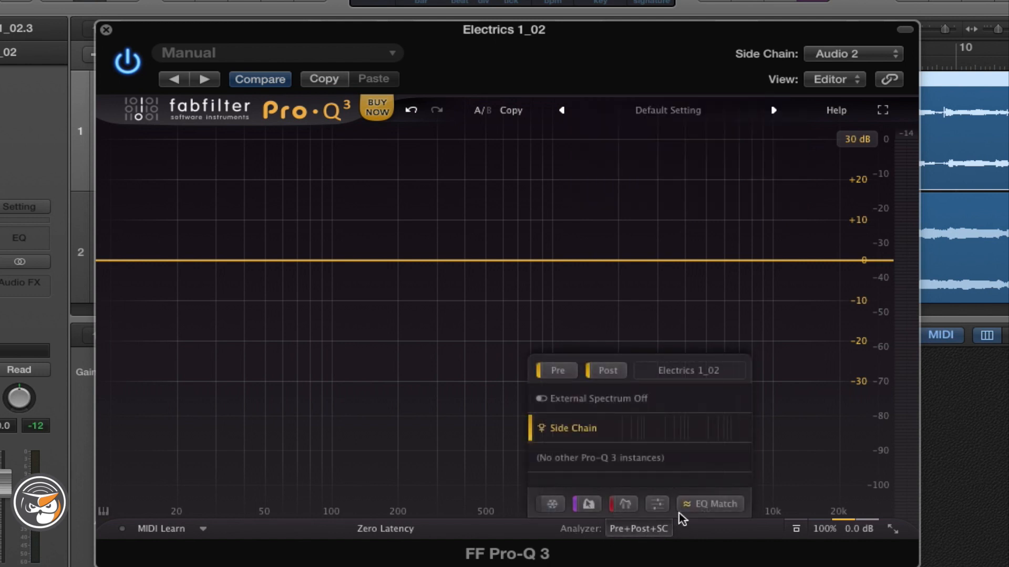
{"action": "left_click", "coordinate": [710, 505]}
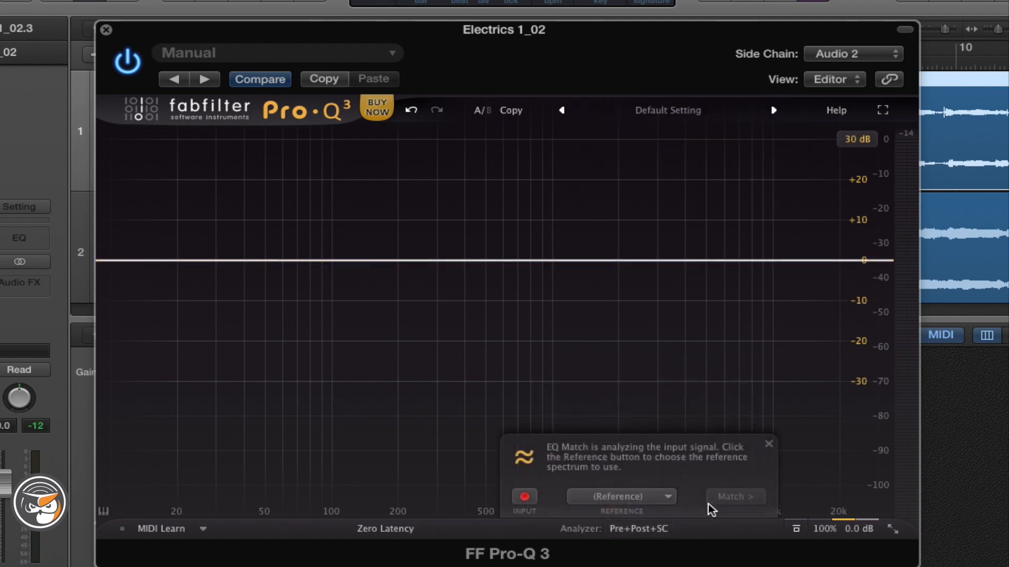
{"action": "left_click", "coordinate": [642, 498]}
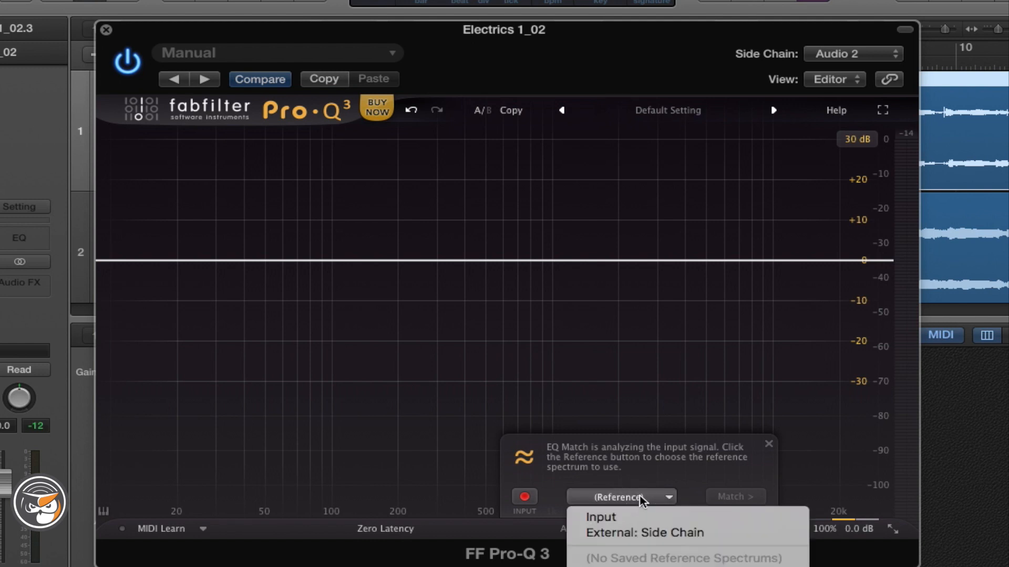
{"action": "left_click", "coordinate": [671, 535]}
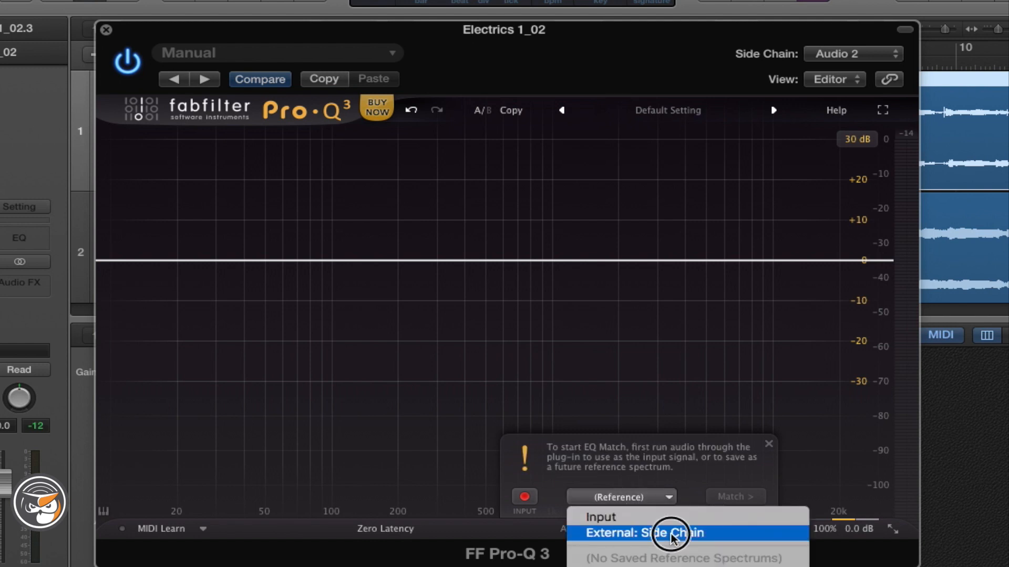
Play both guitar tracks so EQ Match analyzes the input and side chain signals, and stop playback
{"action": "left_click_drag", "start_coordinate": [541, 74], "coordinate": [580, 194]}
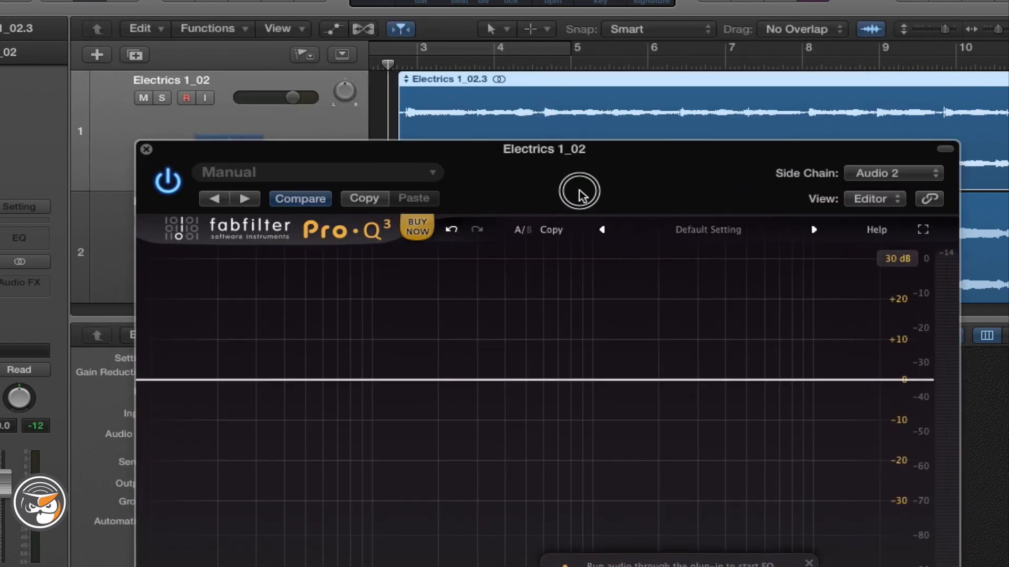
{"action": "left_click_drag", "start_coordinate": [514, 173], "coordinate": [494, 58]}
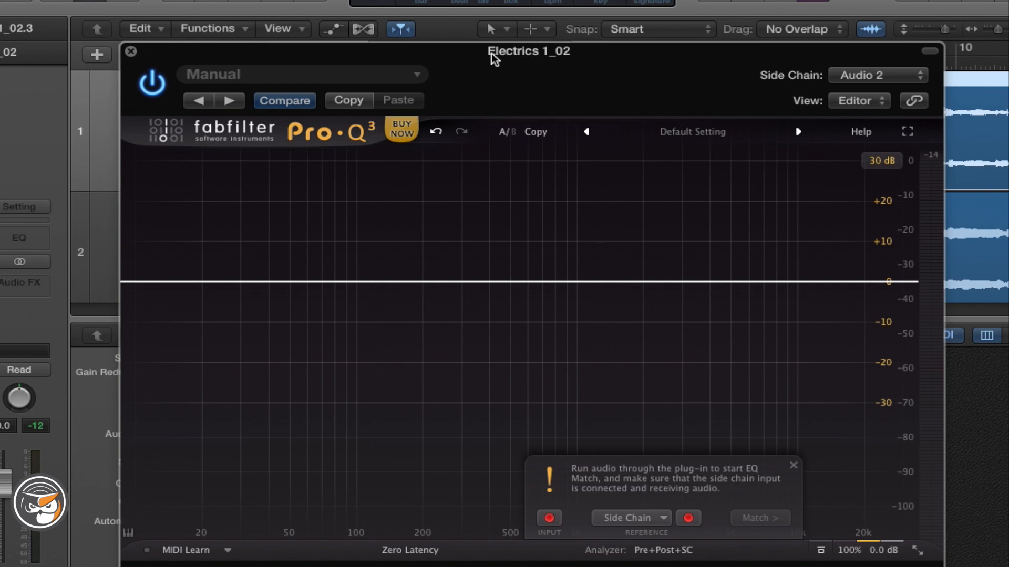
{"action": "left_click", "coordinate": [489, 66]}
{"action": "key", "text": "space"}
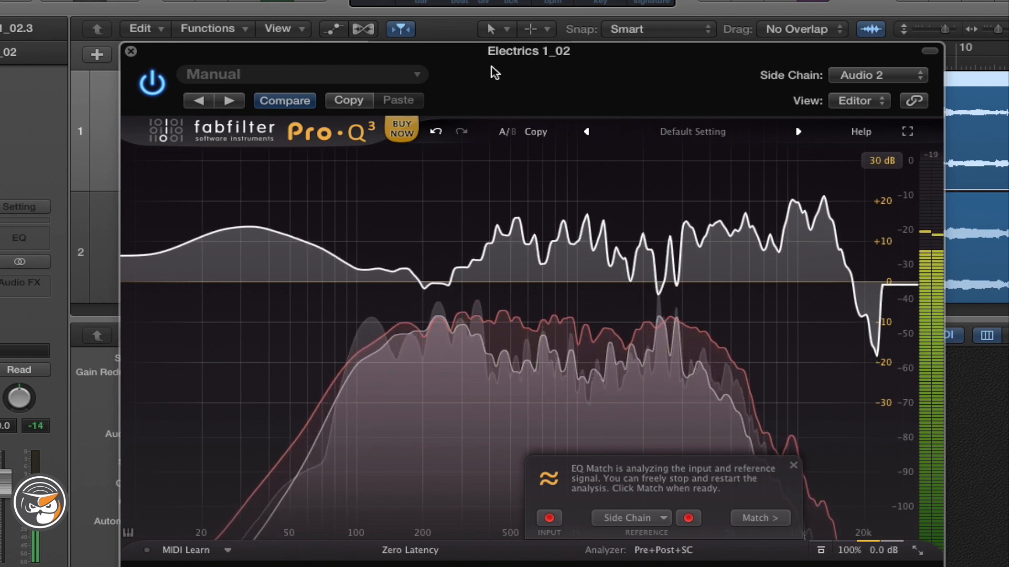
{"action": "key", "text": "space"}
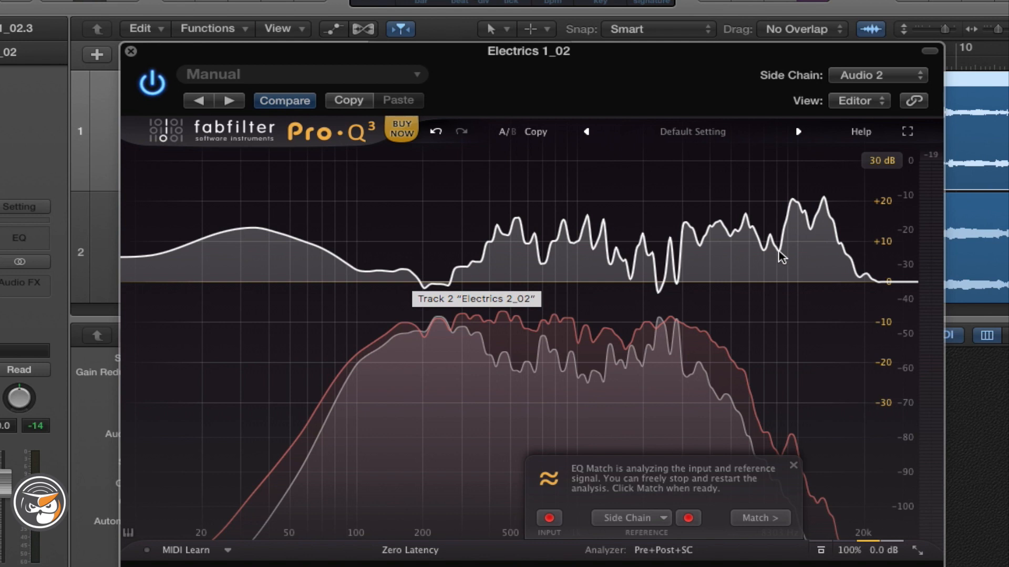
Generate the EQ Match curve, raise the number of bands to 24 and finish the match
{"action": "left_click", "coordinate": [765, 519]}
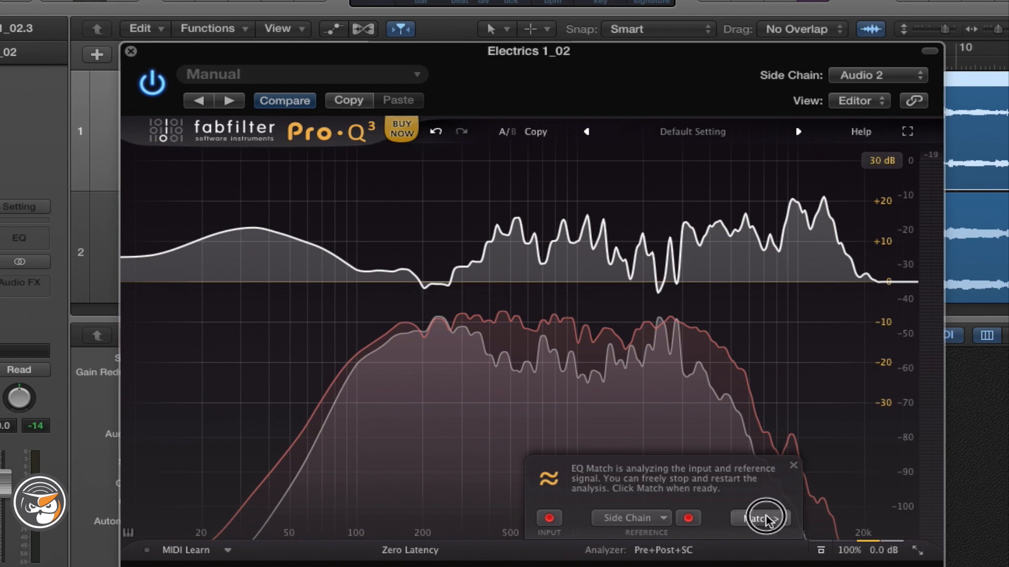
{"action": "left_click", "coordinate": [661, 520]}
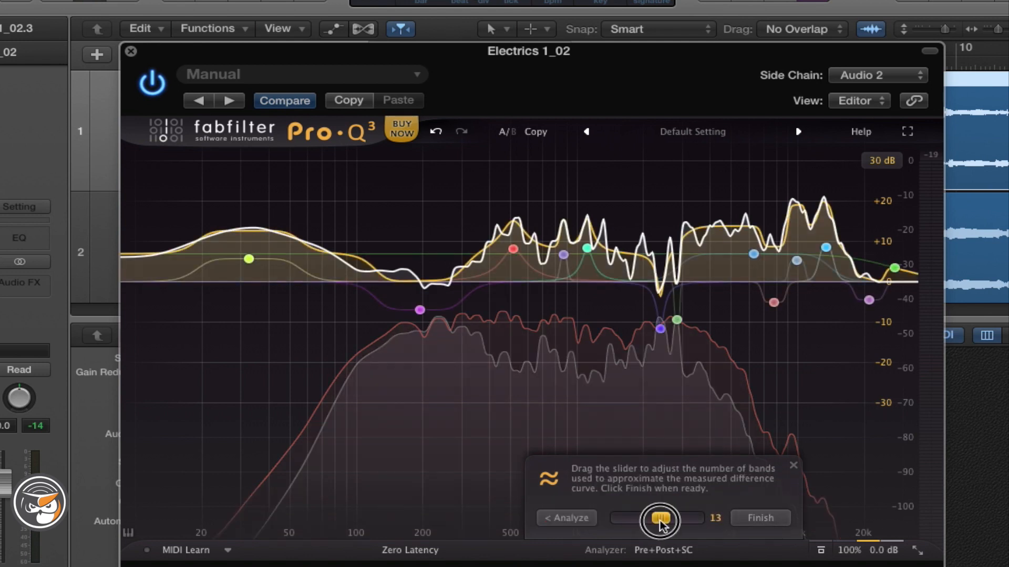
{"action": "left_click_drag", "start_coordinate": [660, 520], "coordinate": [724, 520]}
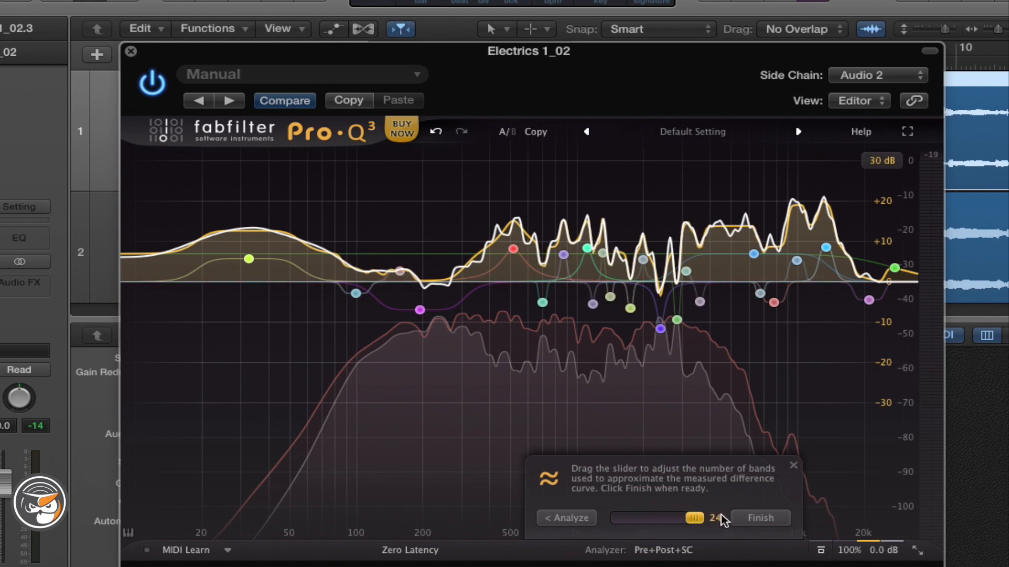
{"action": "left_click_drag", "start_coordinate": [694, 519], "coordinate": [716, 519]}
{"action": "left_click", "coordinate": [757, 521]}
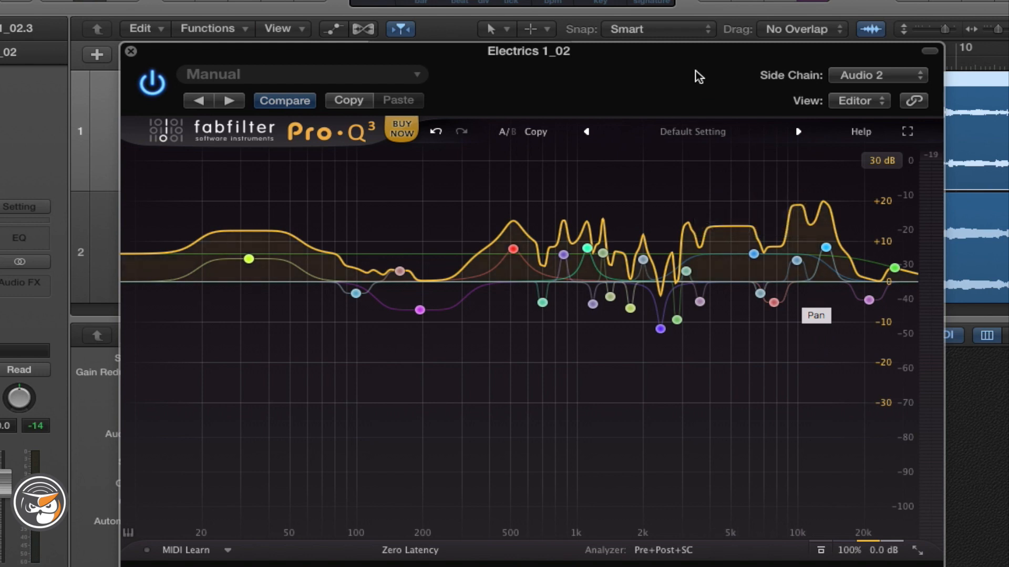
Select all matched EQ bands and invert their gains together, bringing the Band 5 gain to about +9.61 dB
{"action": "left_click_drag", "start_coordinate": [698, 76], "coordinate": [687, 101]}
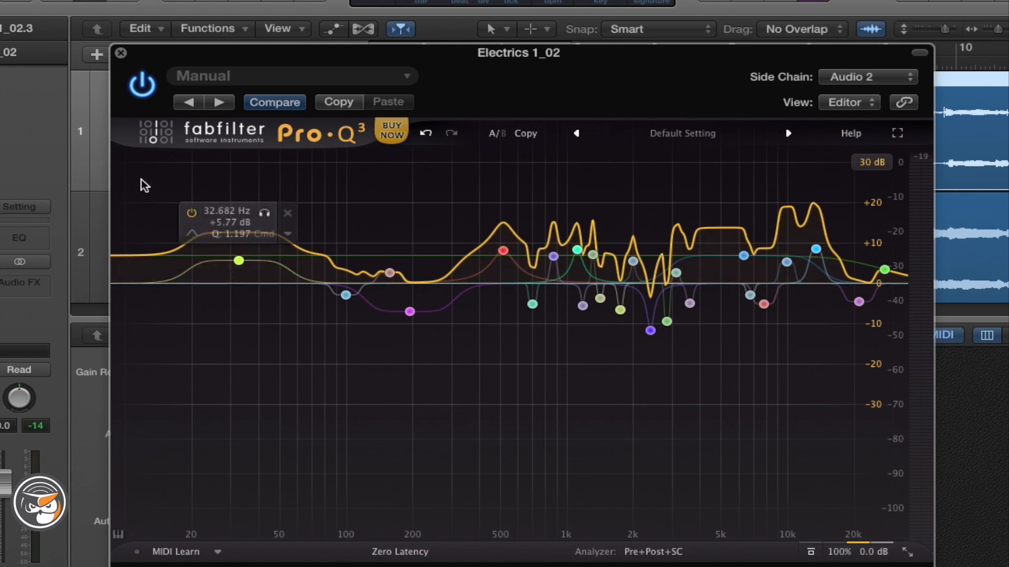
{"action": "left_click_drag", "start_coordinate": [140, 180], "coordinate": [893, 399]}
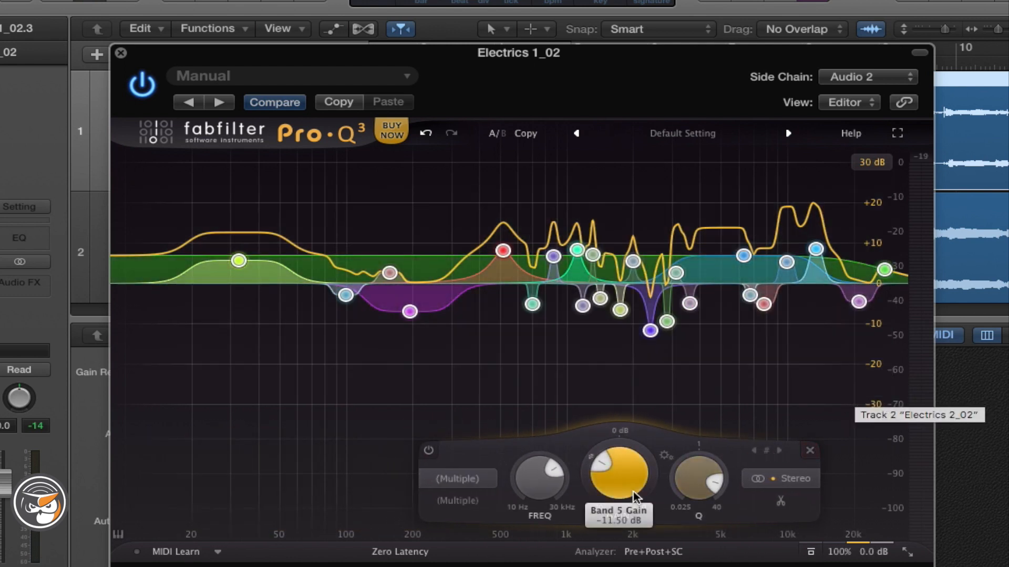
{"action": "mouse_move", "coordinate": [618, 494]}
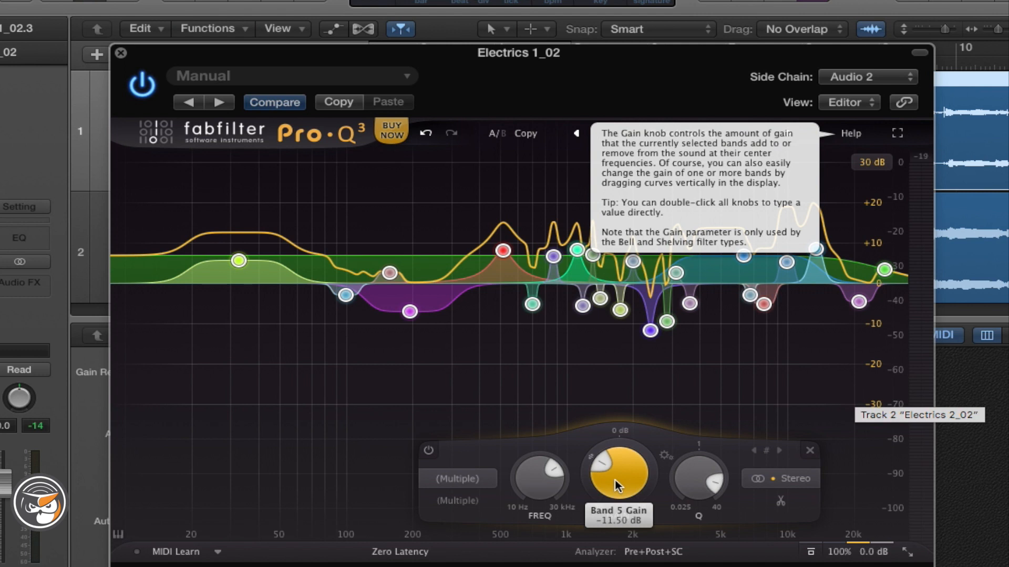
{"action": "left_click_drag", "start_coordinate": [617, 485], "coordinate": [724, 292]}
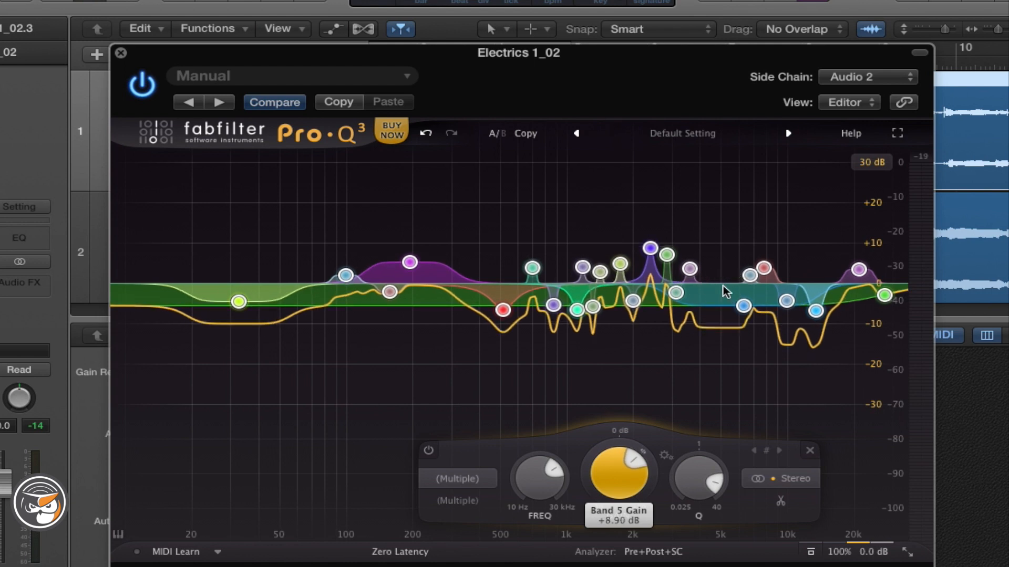
{"action": "left_click_drag", "start_coordinate": [609, 482], "coordinate": [613, 472]}
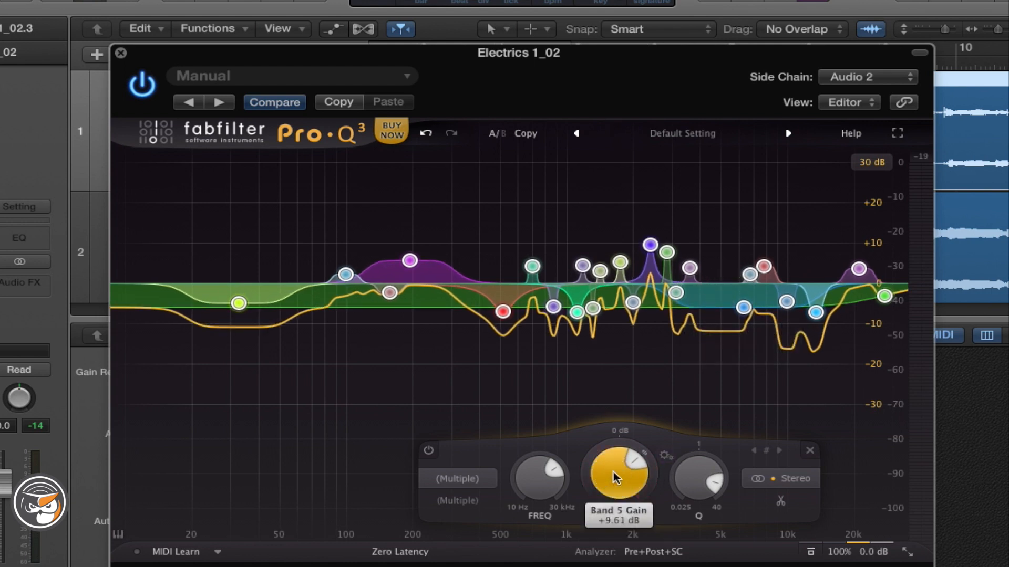
{"action": "left_click_drag", "start_coordinate": [593, 72], "coordinate": [590, 71]}
{"action": "left_click_drag", "start_coordinate": [590, 68], "coordinate": [608, 80]}
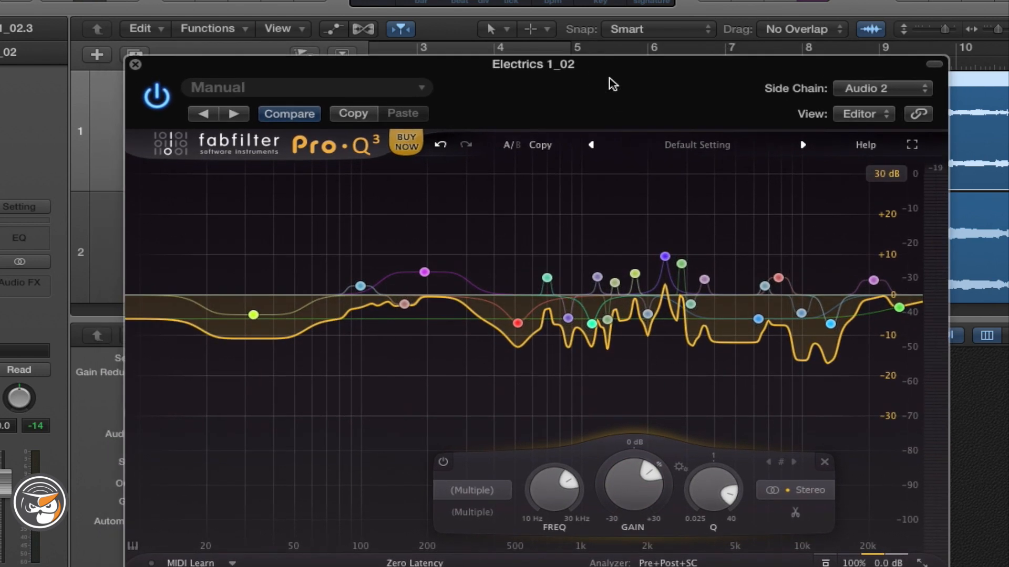
Close the EQ window and play both guitar tracks together from the start of their regions, and stop playback
{"action": "left_click", "coordinate": [135, 65]}
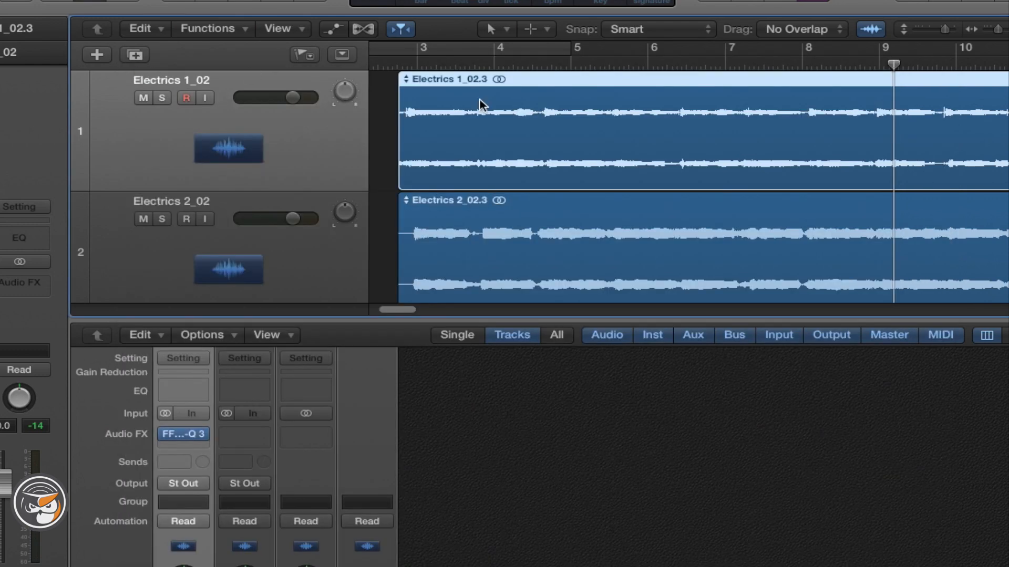
{"action": "left_click", "coordinate": [398, 64]}
{"action": "key", "text": "space"}
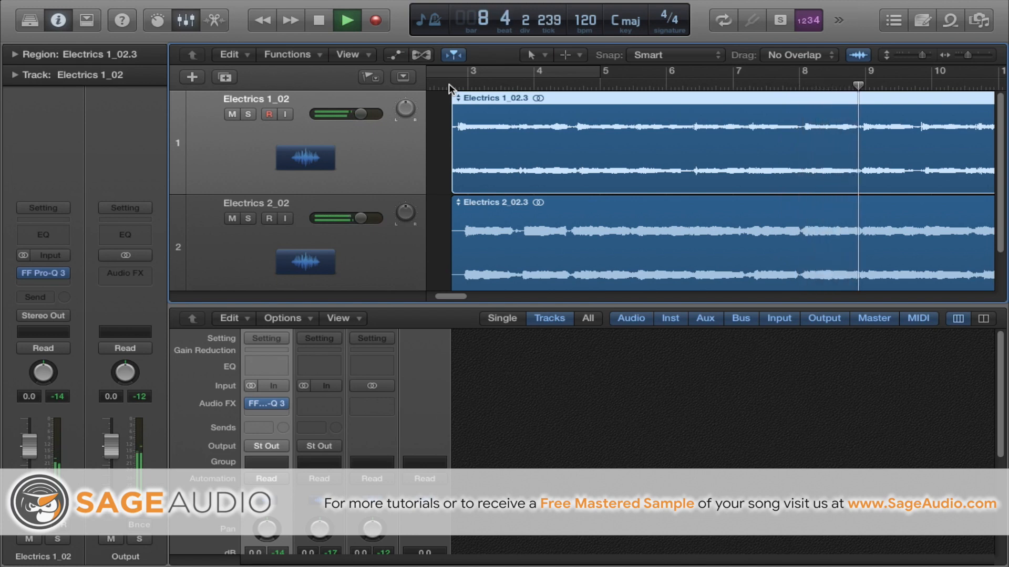
{"action": "key", "text": "space"}
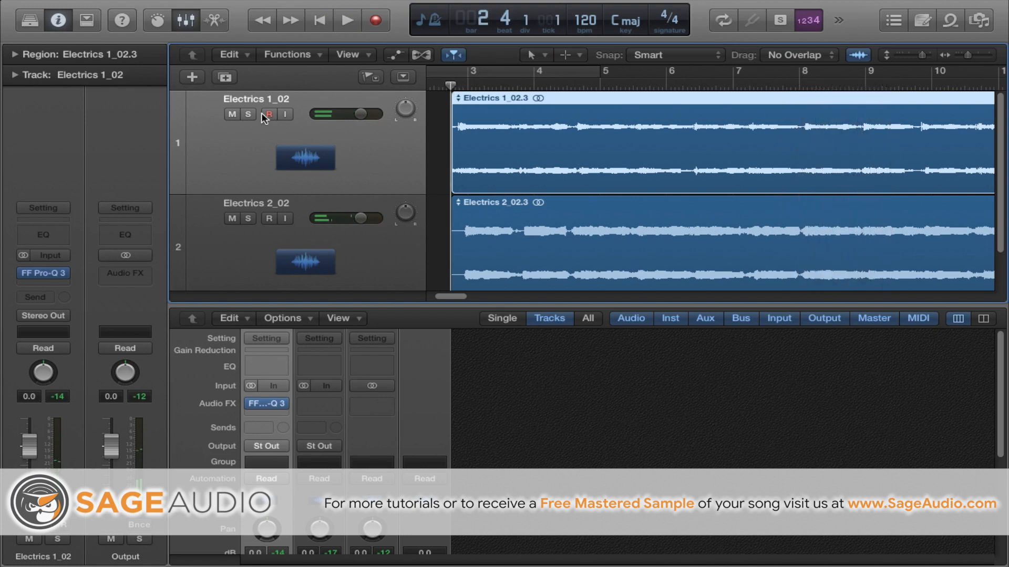
Solo the Electrics 1_02 track, listen to it with the inverted EQ, and stop playback
{"action": "left_click", "coordinate": [232, 114]}
{"action": "left_click", "coordinate": [234, 115]}
{"action": "left_click", "coordinate": [248, 115]}
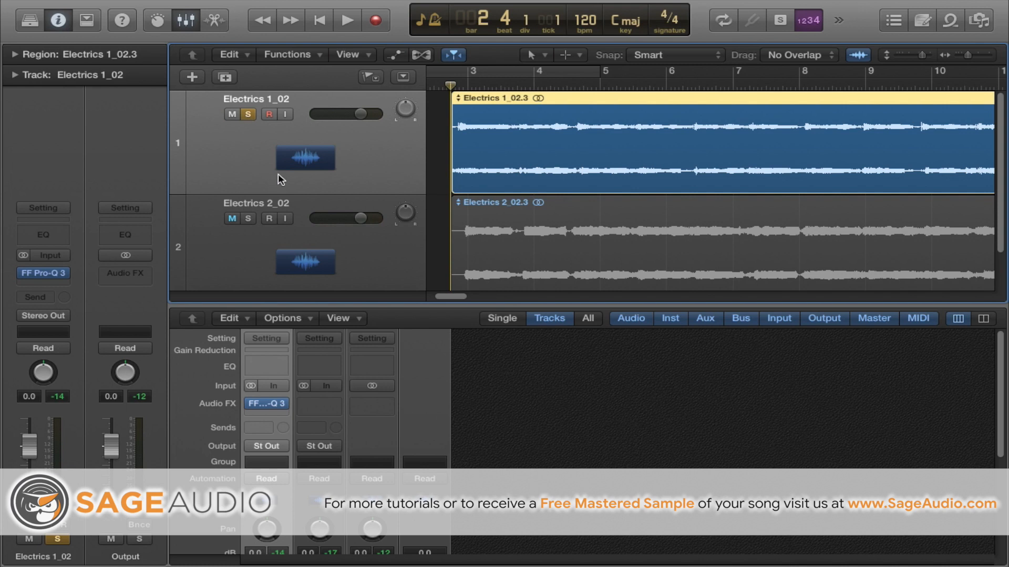
{"action": "key", "text": "space"}
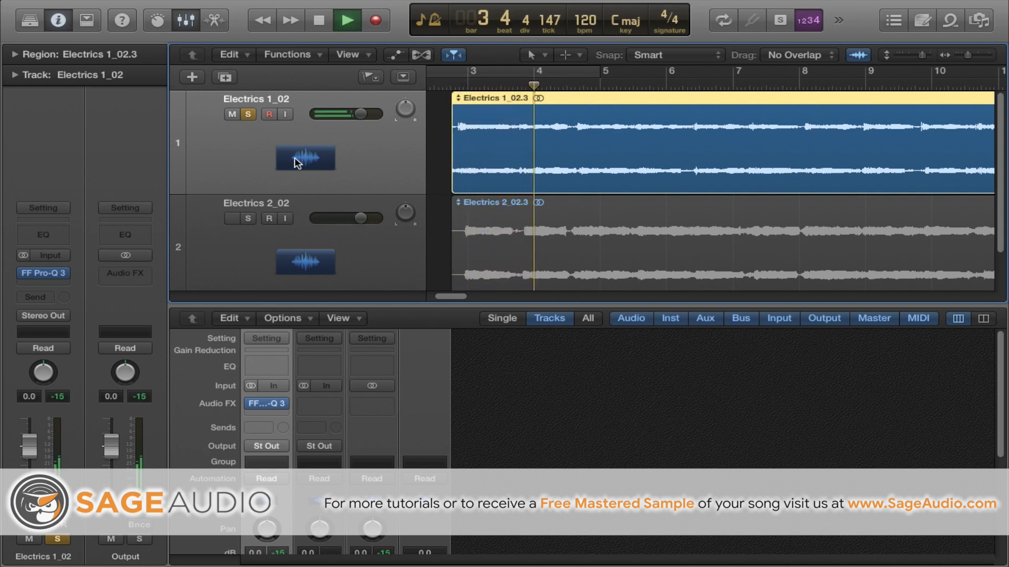
{"action": "key", "text": "space"}
Return to the start of the regions, solo the Electrics 2_02 track instead, and play it briefly
{"action": "left_click", "coordinate": [450, 87]}
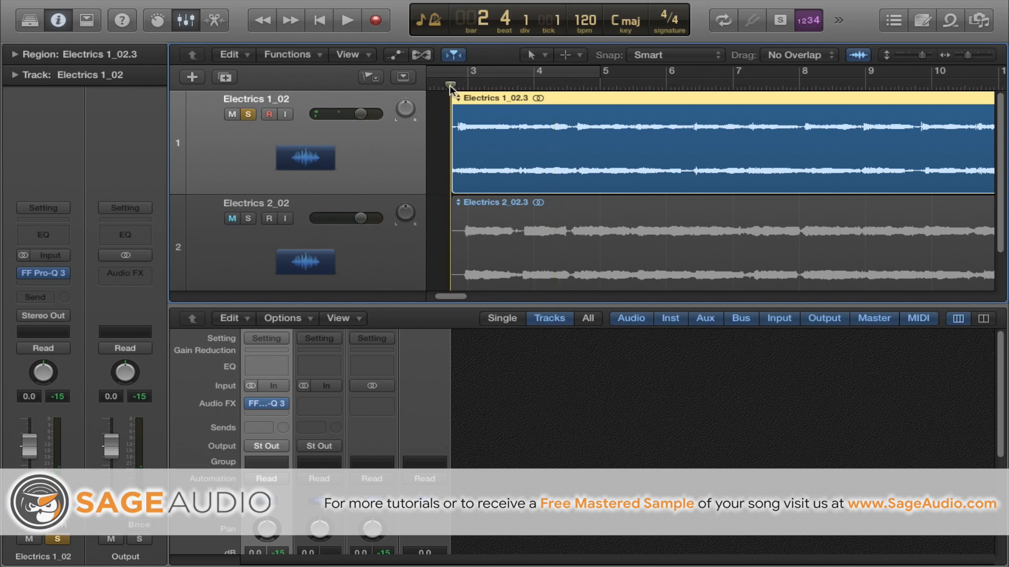
{"action": "left_click", "coordinate": [248, 219]}
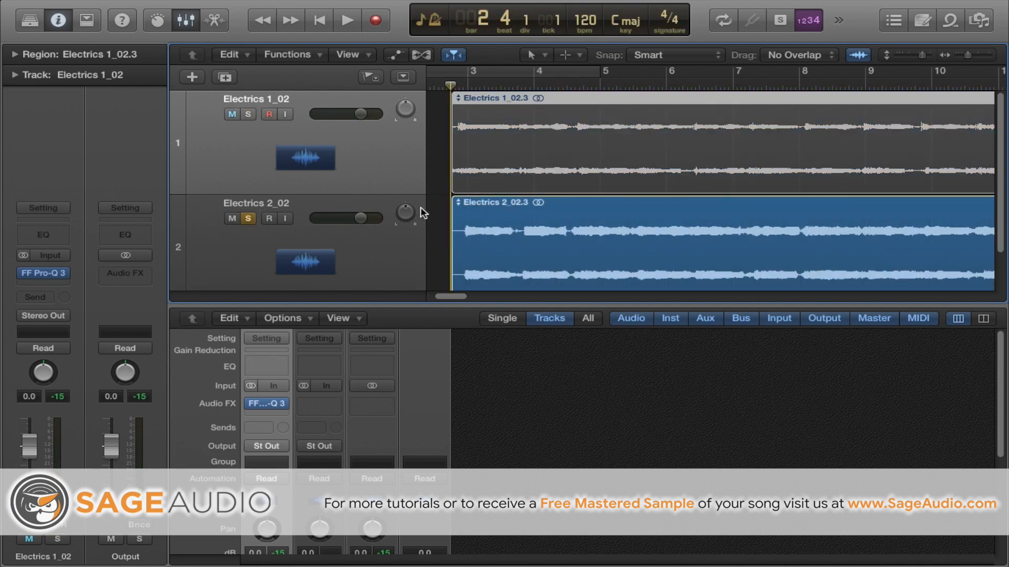
{"action": "key", "text": "space"}
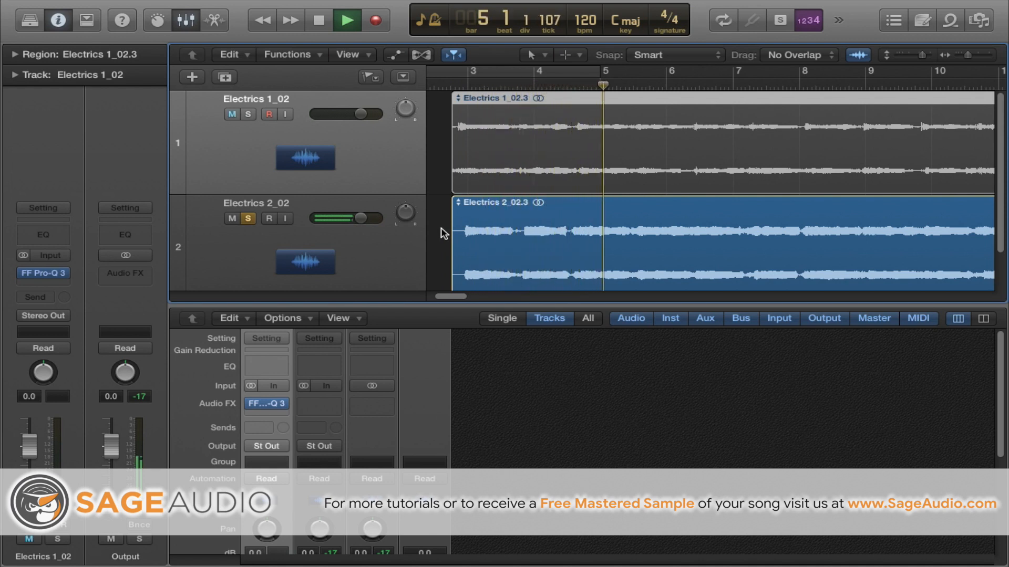
{"action": "key", "text": "space"}
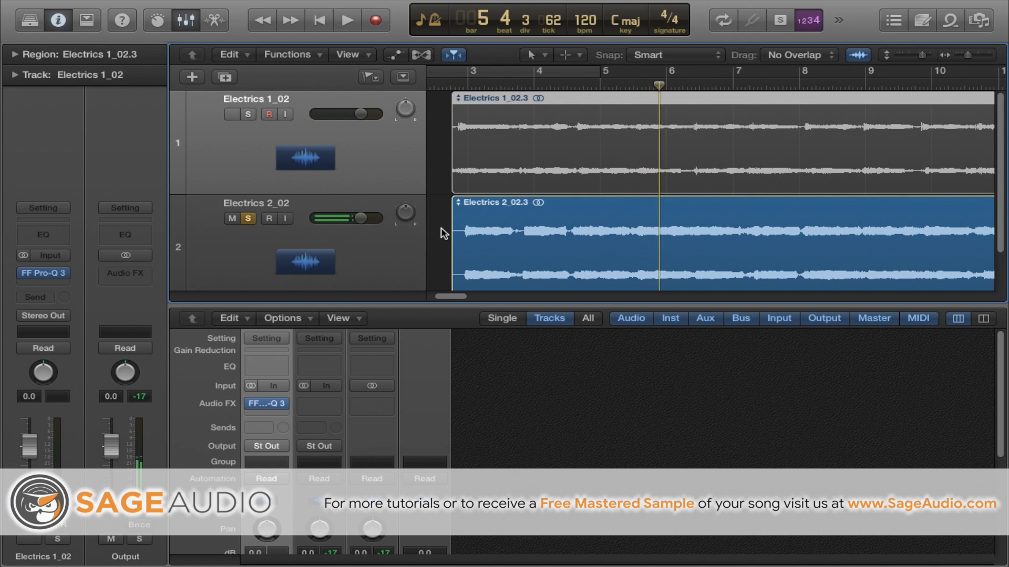
Unsolo Electrics 2_02 and play both tracks from the start with FF Pro-Q 3 bypassed on Electrics 1_02
{"action": "left_click", "coordinate": [251, 218]}
{"action": "left_click", "coordinate": [452, 84]}
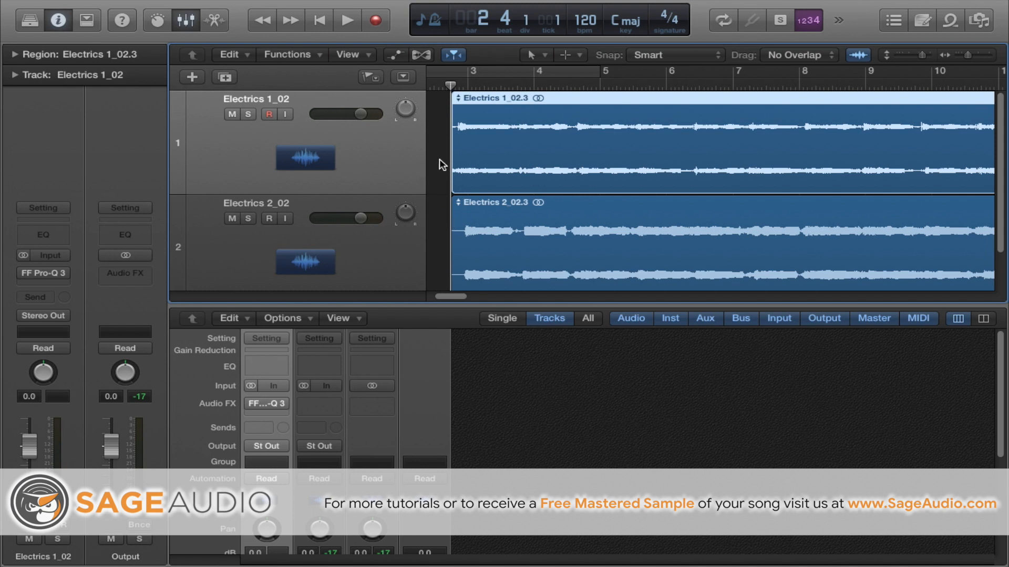
{"action": "key", "text": "space"}
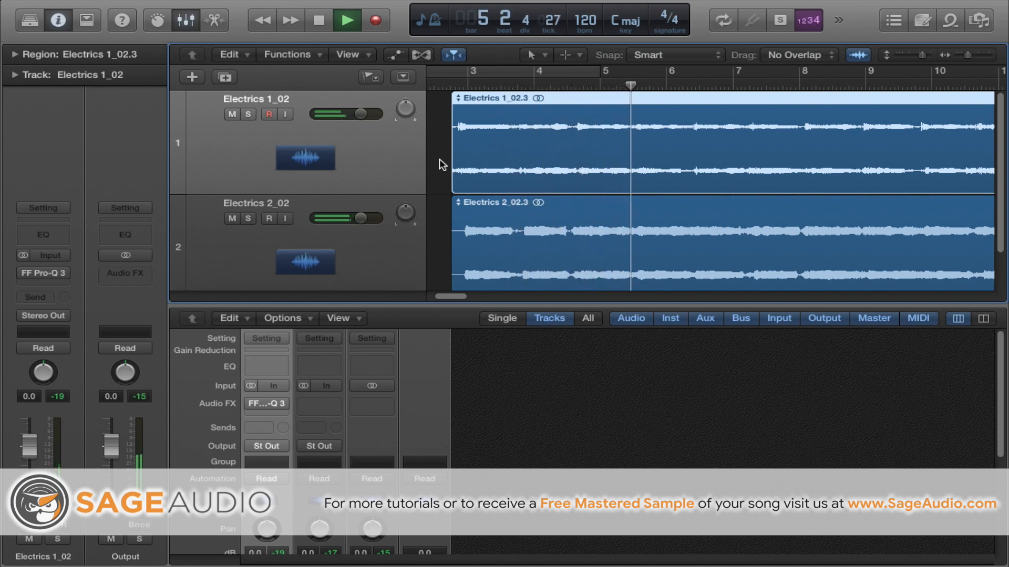
{"action": "key", "text": "space"}
Replay both tracks from the start with FF Pro-Q 3 enabled to hear the separation, and stop playback
{"action": "left_click", "coordinate": [449, 84]}
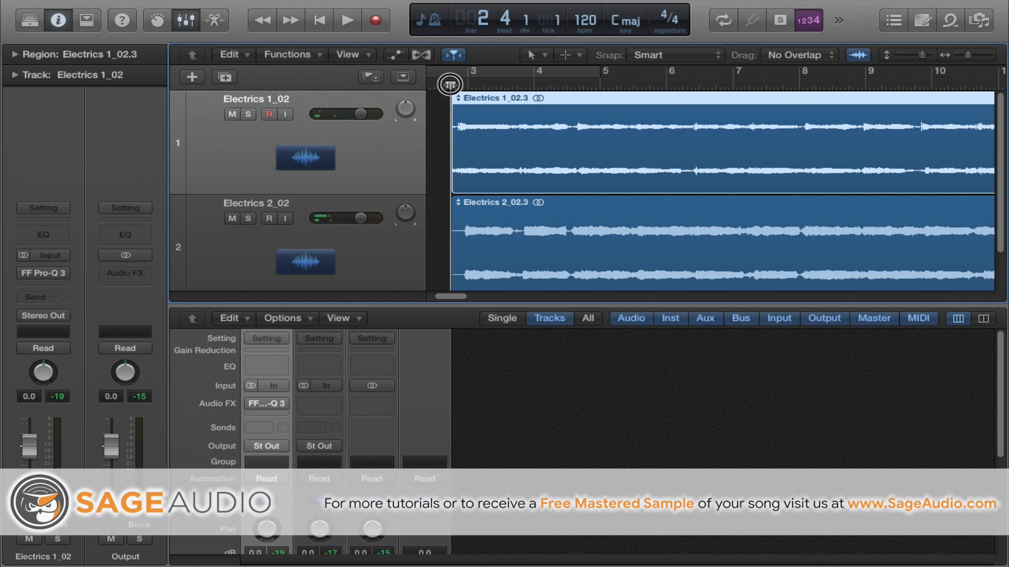
{"action": "key", "text": "space"}
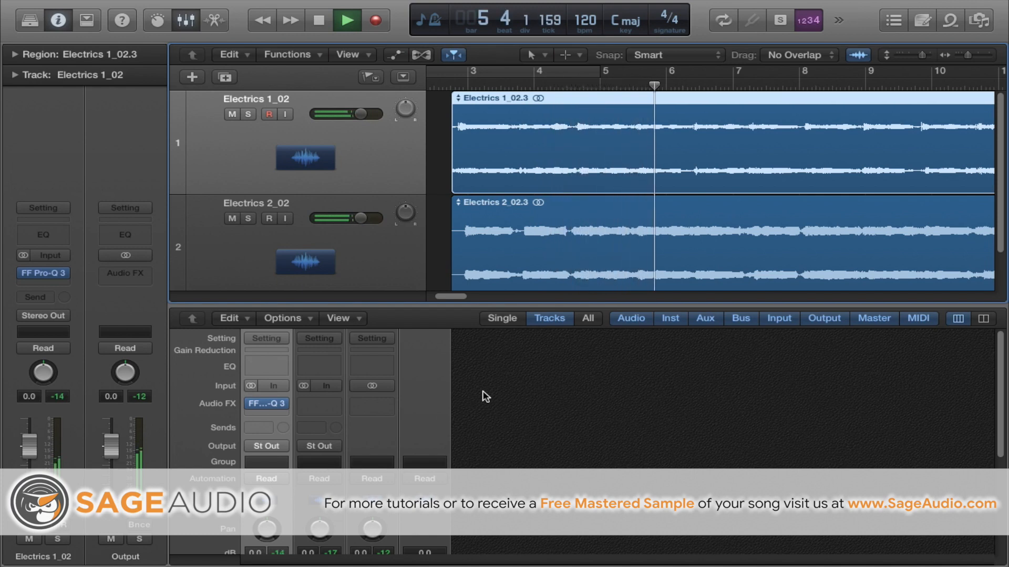
{"action": "key", "text": "space"}
Reopen FF Pro-Q 3 on Electrics 1_02 and scale up the gains of all bands, bringing the Band 5 gain to about +11.86 dB
{"action": "left_click", "coordinate": [266, 402]}
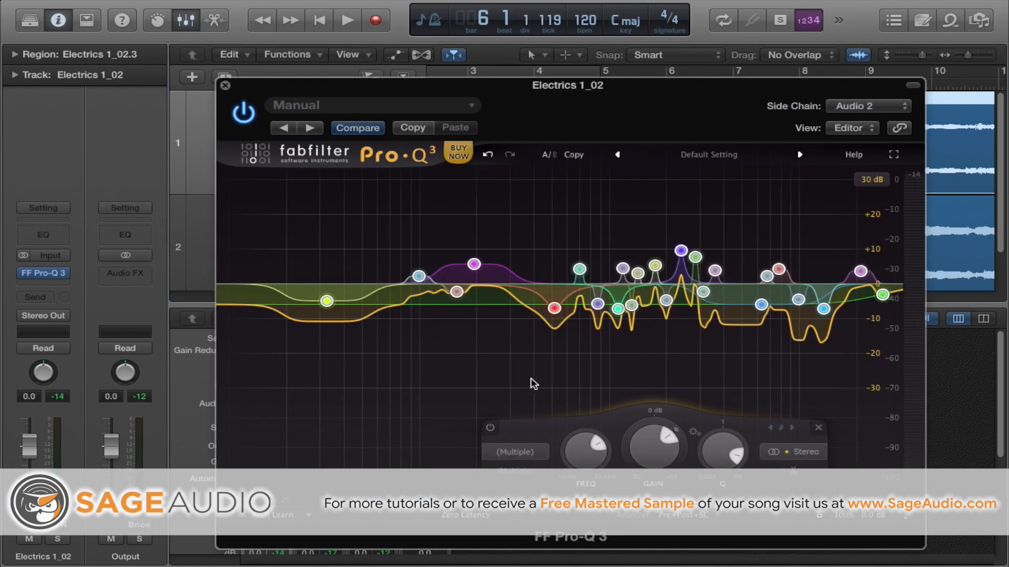
{"action": "mouse_move", "coordinate": [650, 454]}
{"action": "left_mouse_down"}
{"action": "mouse_move", "coordinate": [659, 421]}
{"action": "mouse_move", "coordinate": [655, 455]}
{"action": "left_mouse_up"}
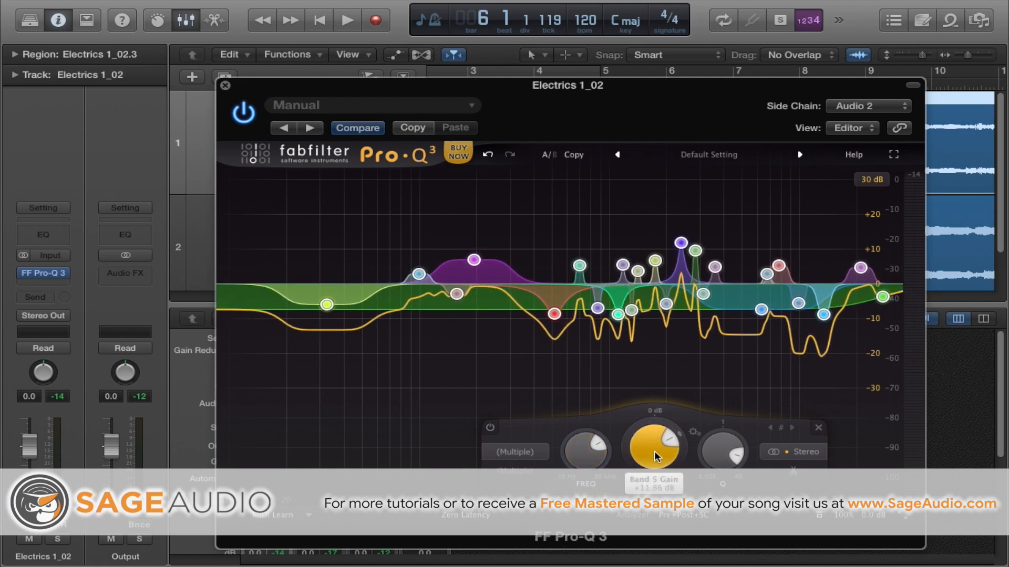
{"action": "left_click_drag", "start_coordinate": [658, 103], "coordinate": [590, 81]}
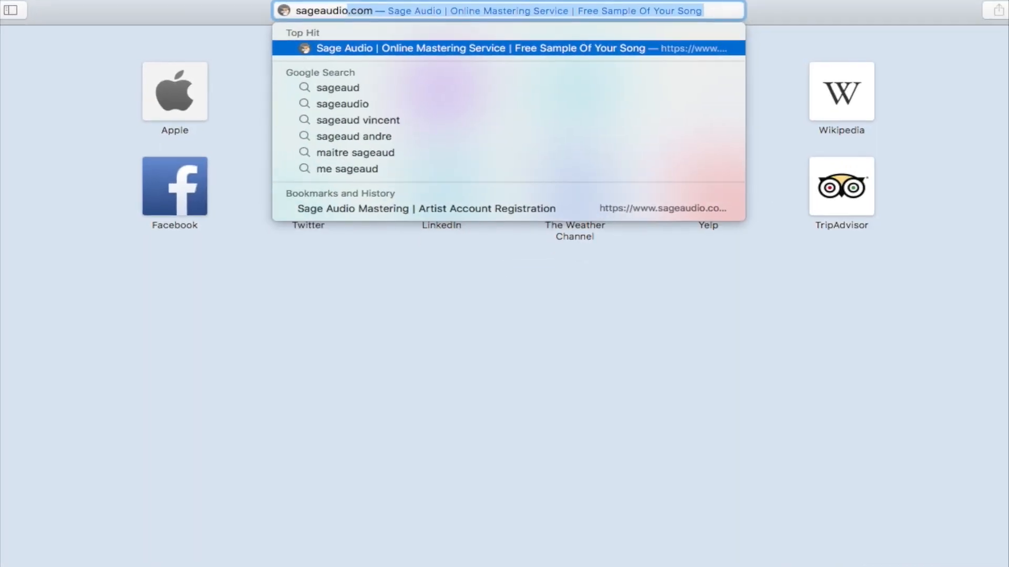
Switch to the browser, load sageaudio.com and open the page for uploading a song for a free mastering sample
{"action": "key", "text": "Return"}
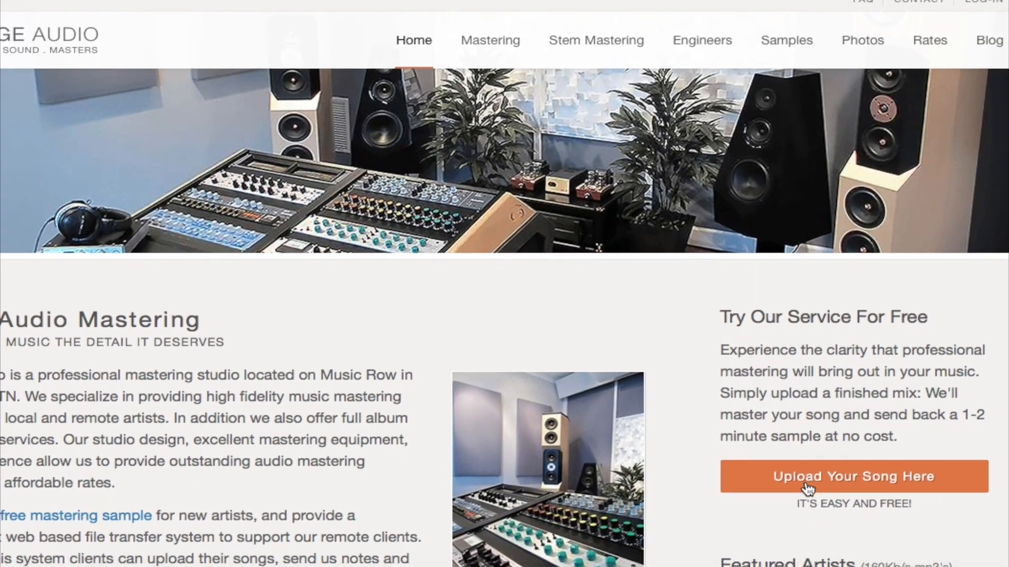
{"action": "left_click", "coordinate": [779, 516]}
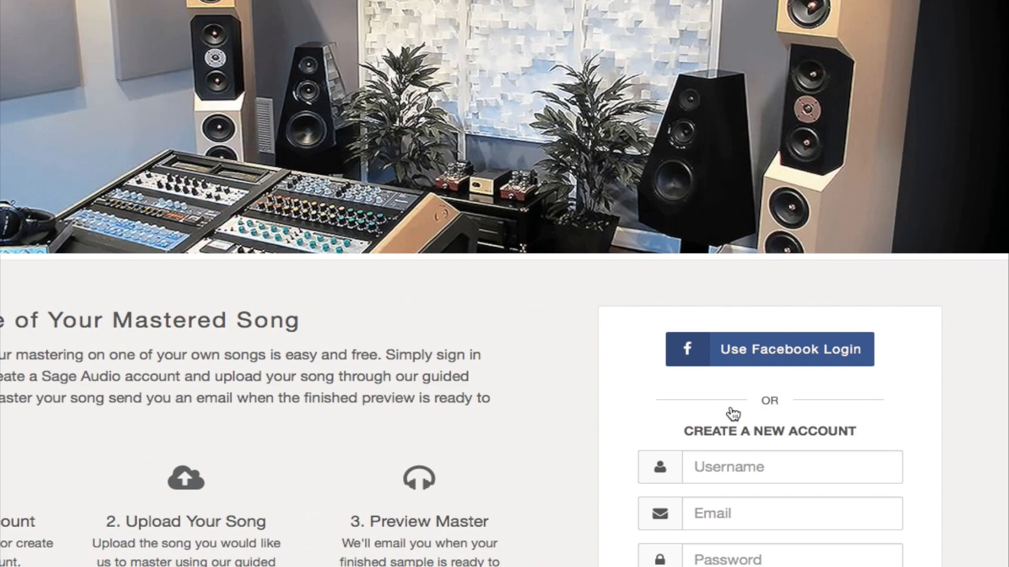
Fill in the username and start entering the e-mail address in the new account form
{"action": "scroll", "coordinate": [726, 423], "scroll_direction": "down", "scroll_amount": 2}
{"action": "left_click", "coordinate": [730, 366]}
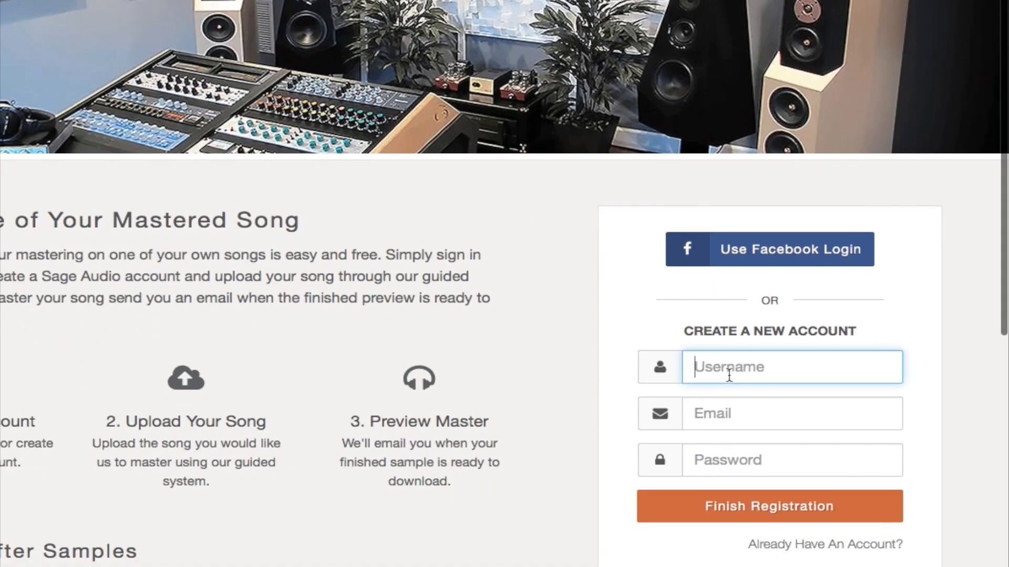
{"action": "type", "text": "johnsmith"}
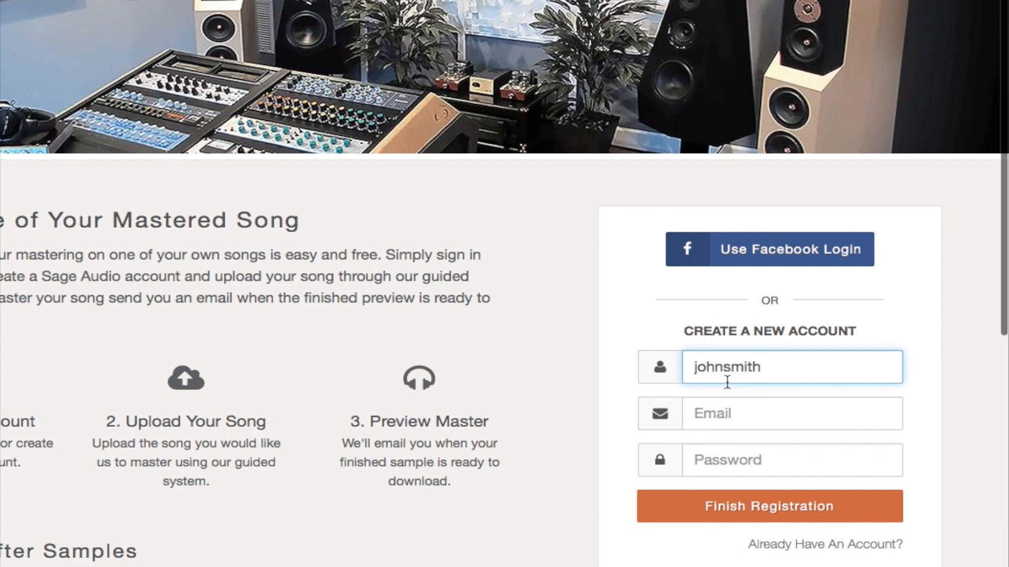
{"action": "left_click", "coordinate": [718, 416]}
{"action": "type", "text": "johnsmit"}
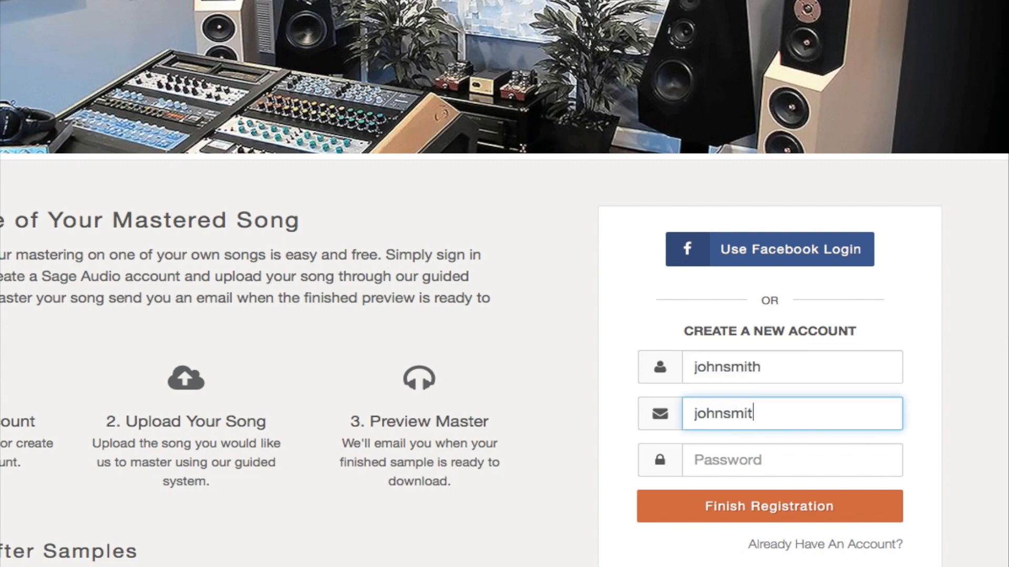
{"action": "type", "text": "h@"}
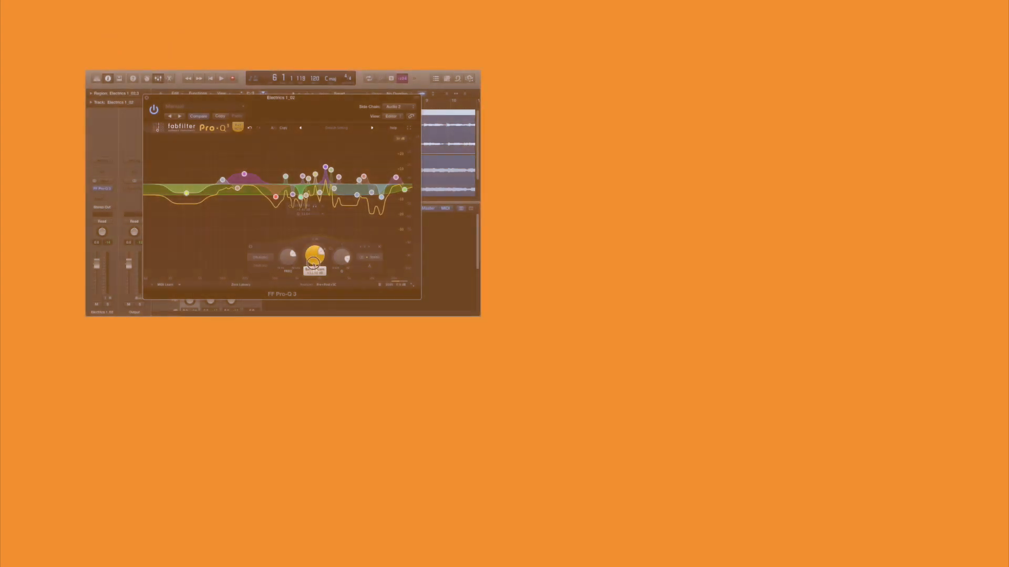
In Pro-Q 3, deselect the bands, delete the small cut just below 200 Hz and the purple boost near 200 Hz, and close the plug-in window
{"action": "left_click", "coordinate": [249, 214]}
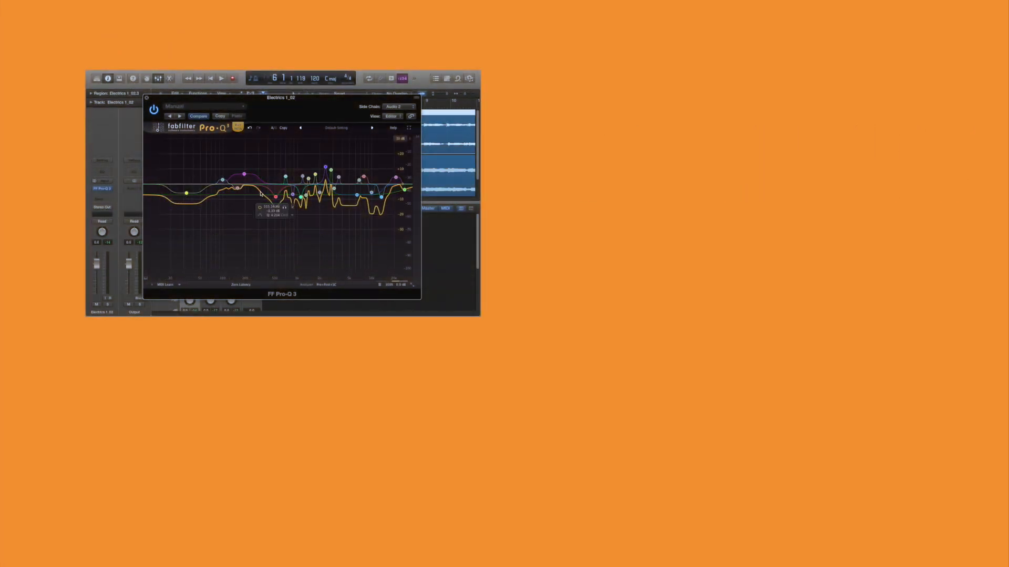
{"action": "left_click", "coordinate": [253, 199]}
{"action": "left_click", "coordinate": [244, 174]}
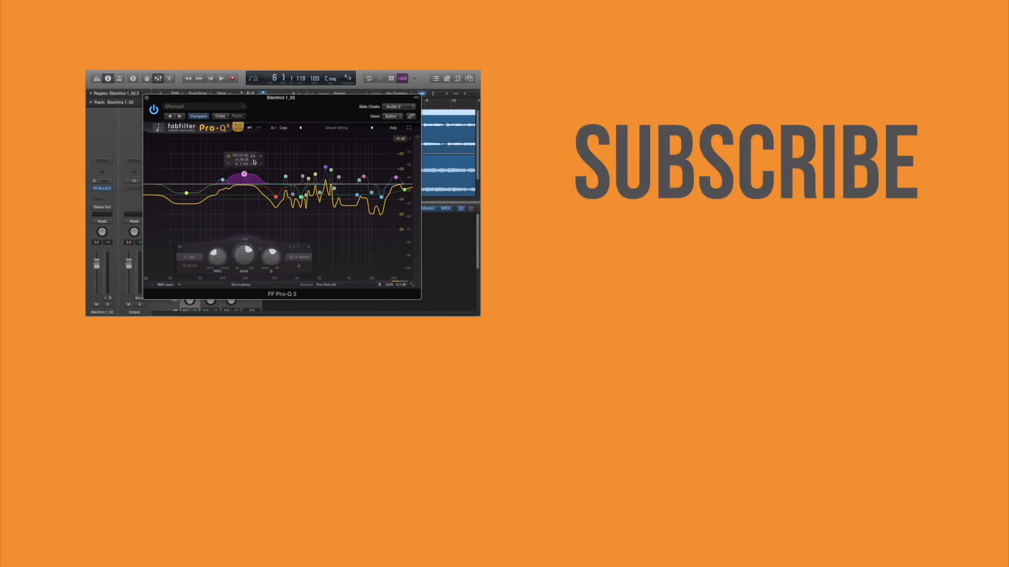
{"action": "left_click", "coordinate": [259, 157]}
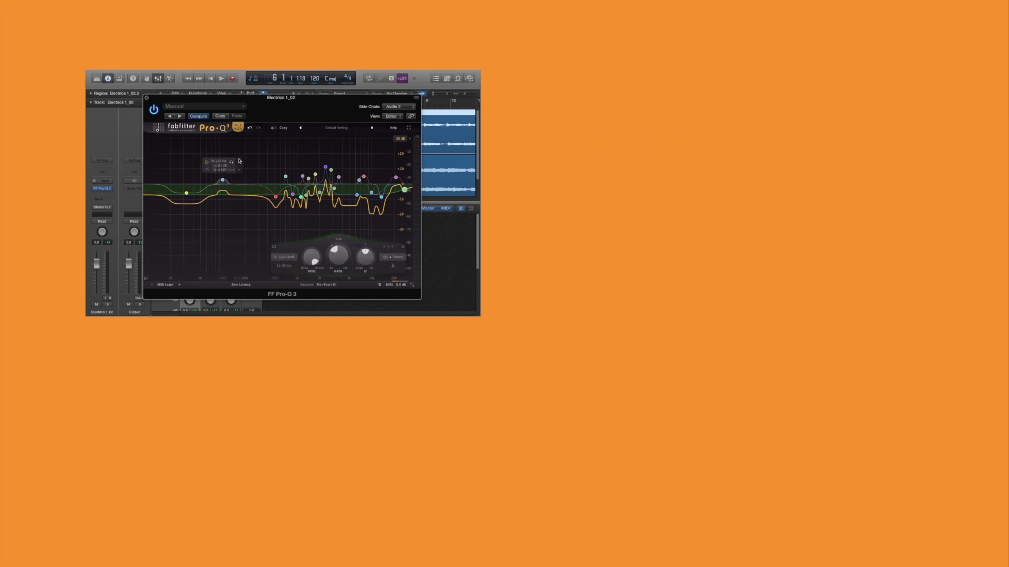
{"action": "left_click", "coordinate": [148, 98]}
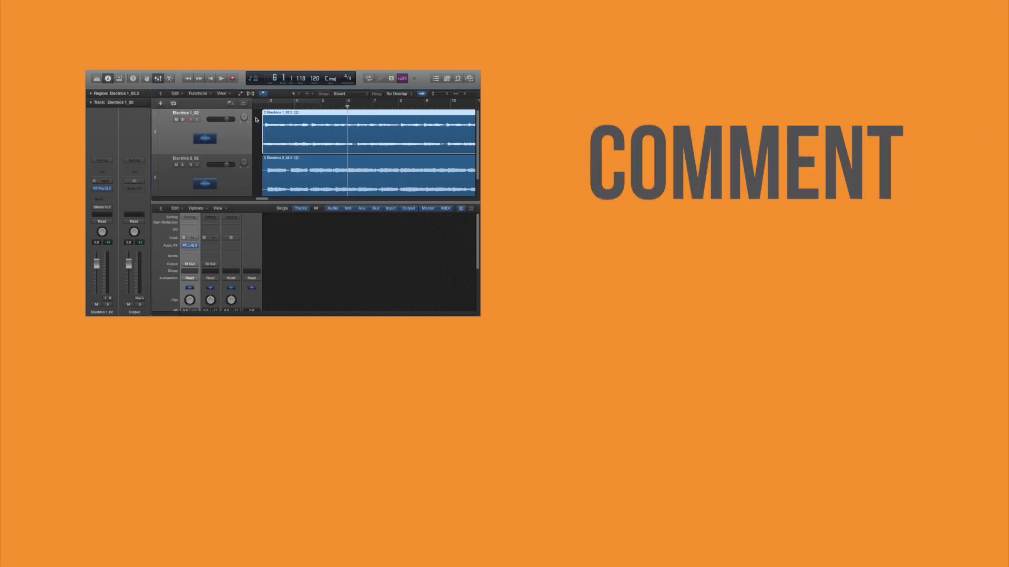